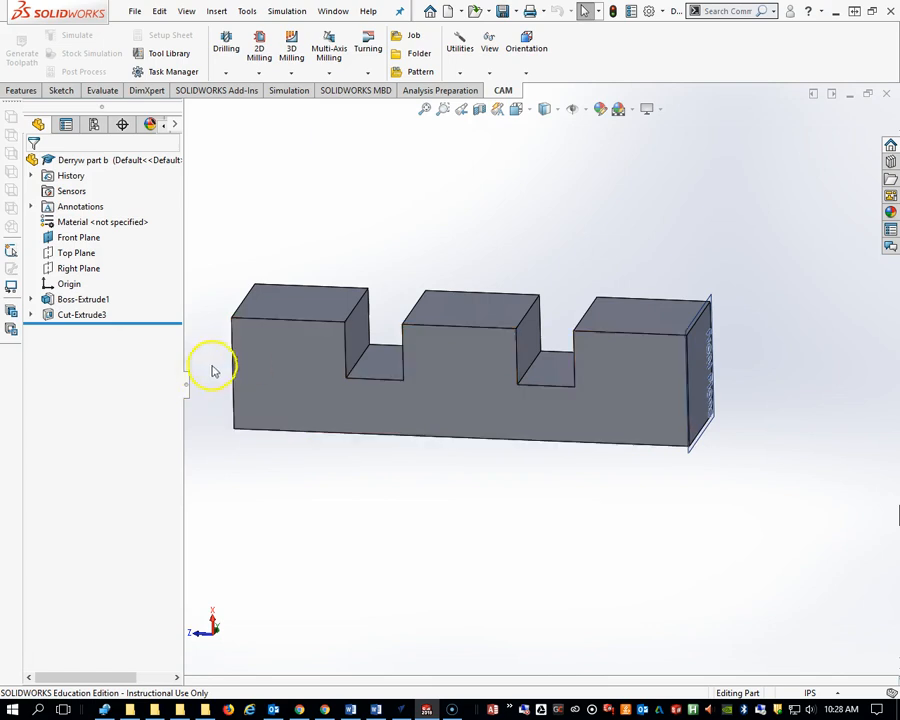
# Start a coordinate system at the left block's rear upper corner, with the X axis along its rear top edge.
pyautogui.scroll(-2, 370, 395)
pyautogui.moveTo(362, 348); pyautogui.dragTo(374, 406, button='middle')
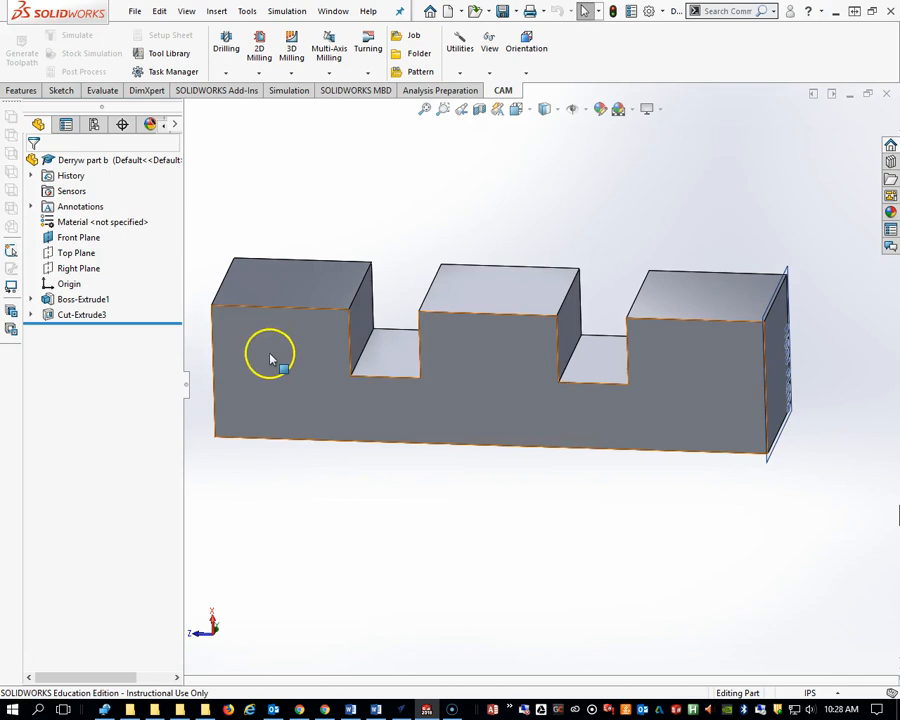
pyautogui.click(23, 93)
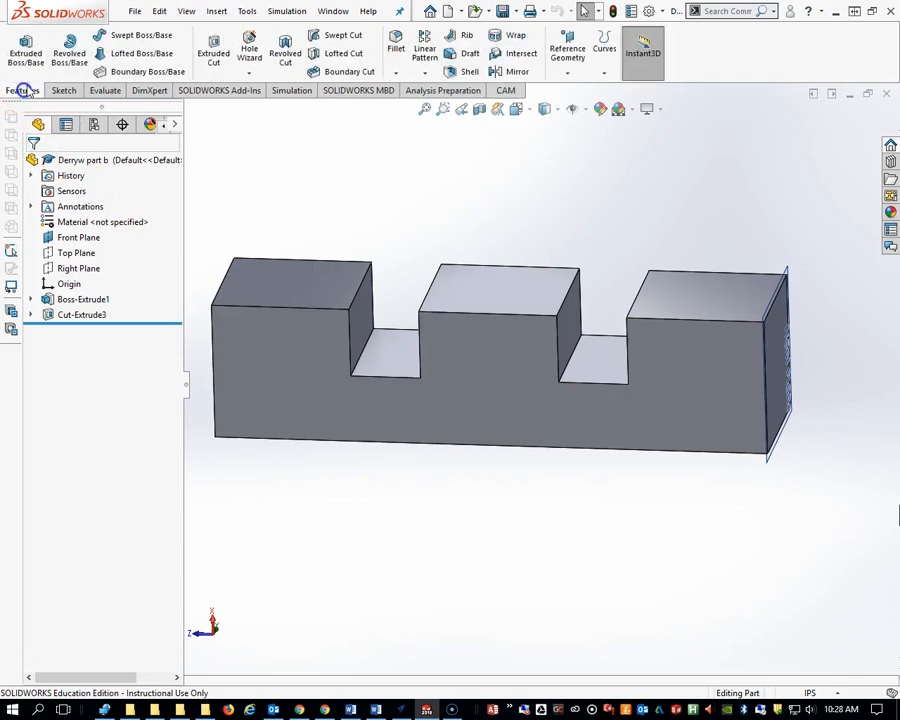
pyautogui.click(566, 75)
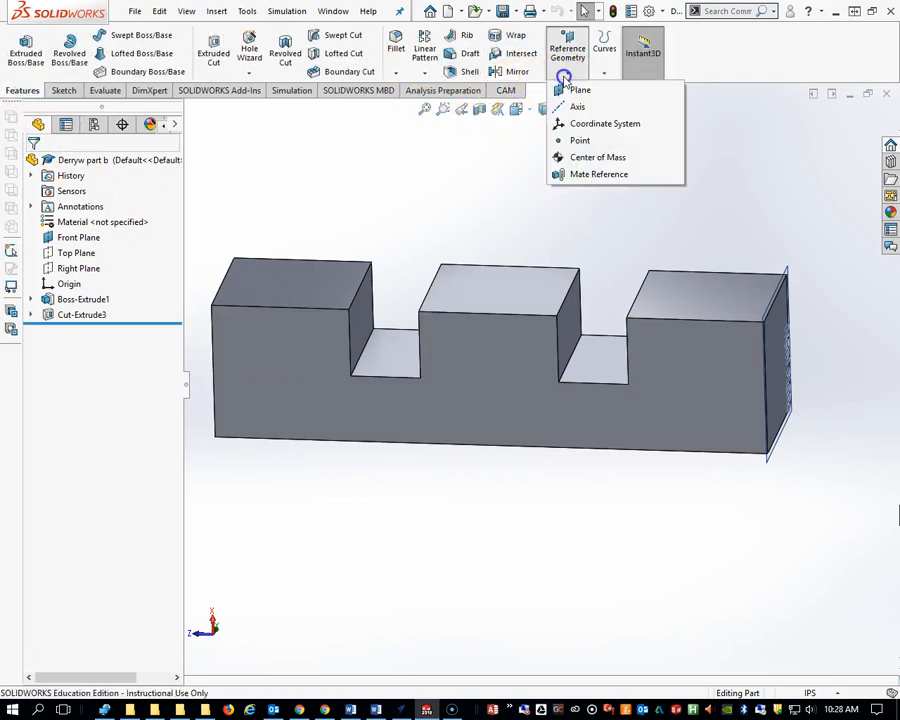
pyautogui.click(584, 124)
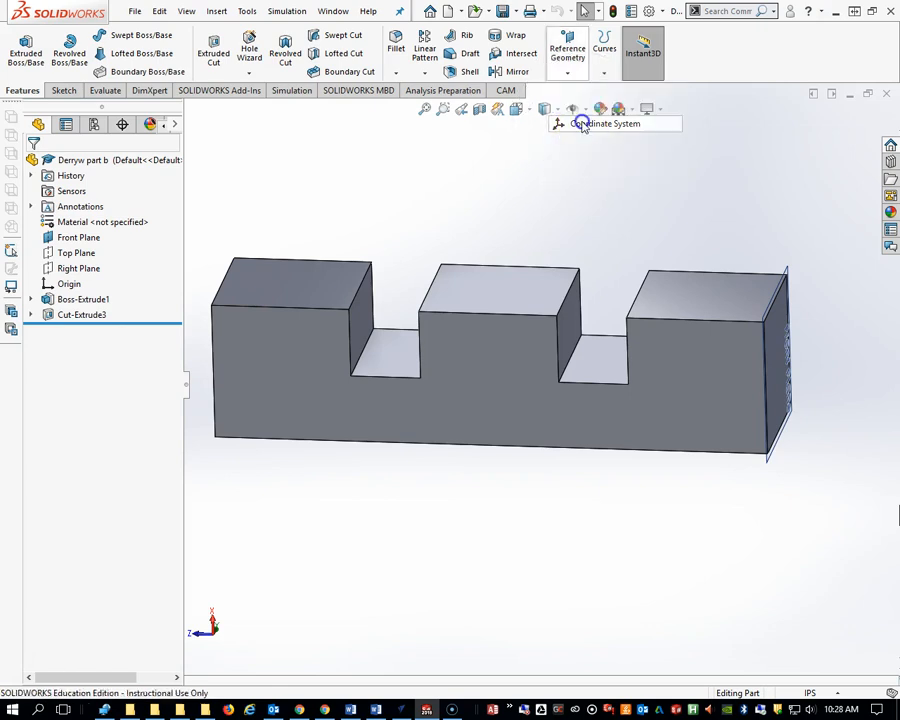
pyautogui.click(233, 261)
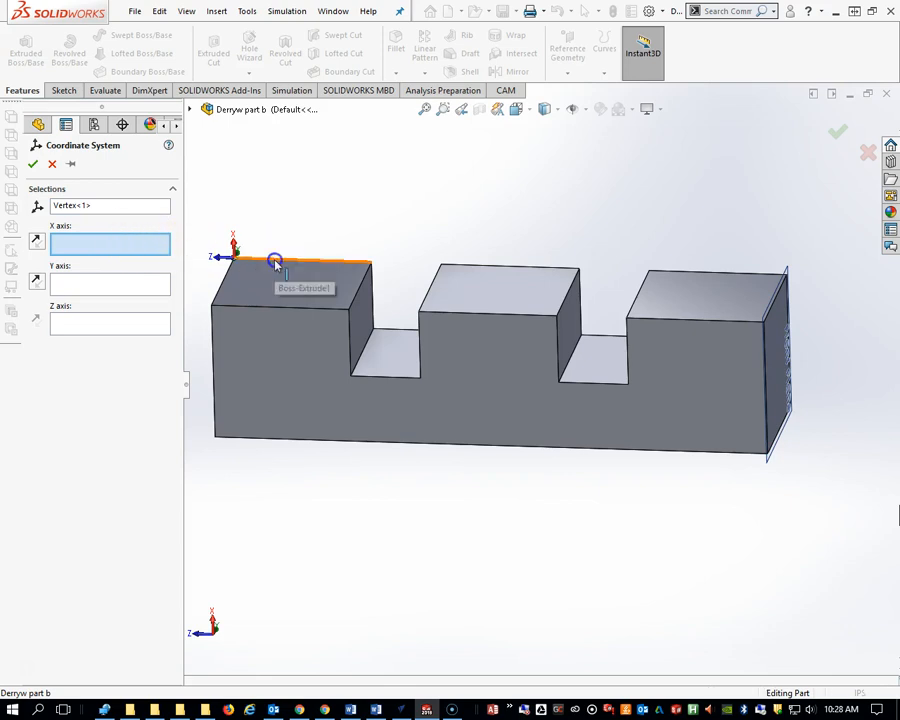
pyautogui.click(276, 262)
# Align the coordinate system's Y axis with the short top edge at the origin corner and accept it.
pyautogui.scroll(3, 300, 308)
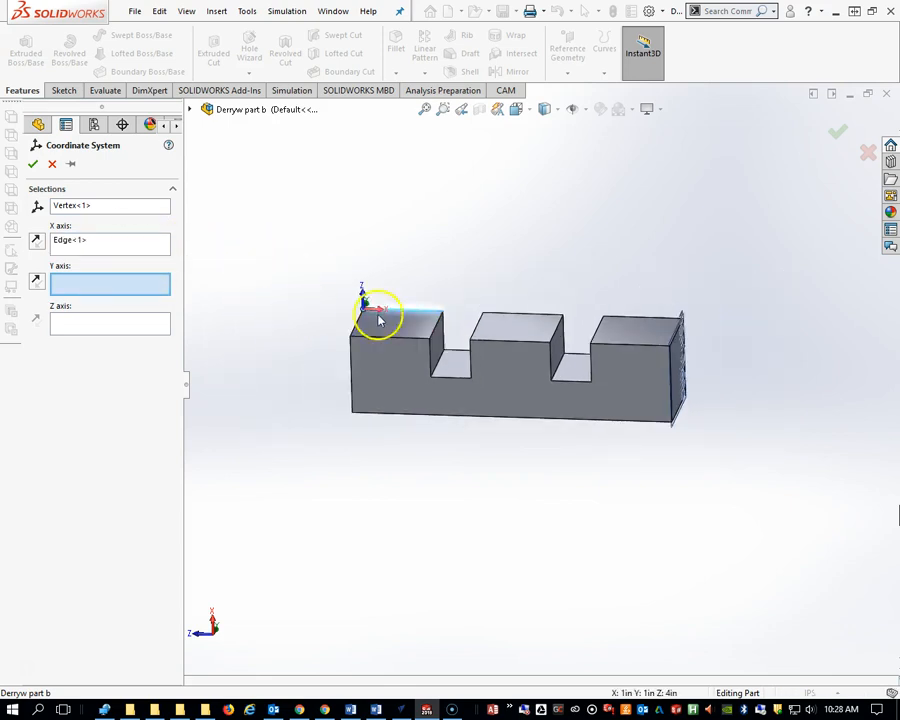
pyautogui.scroll(-3, 392, 312)
pyautogui.moveTo(412, 331); pyautogui.dragTo(456, 340, button='middle')
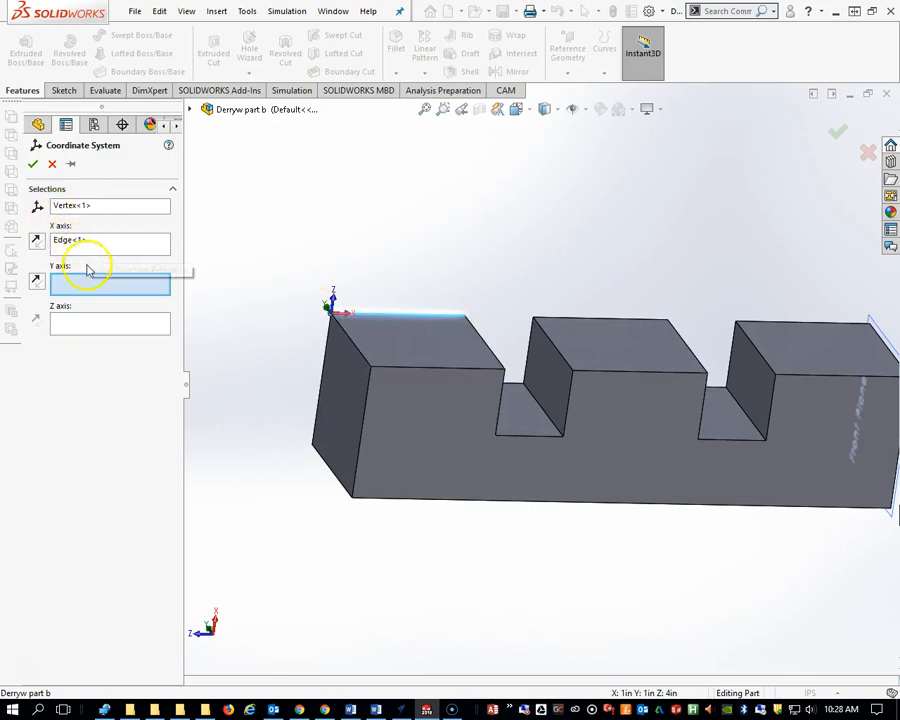
pyautogui.click(356, 348)
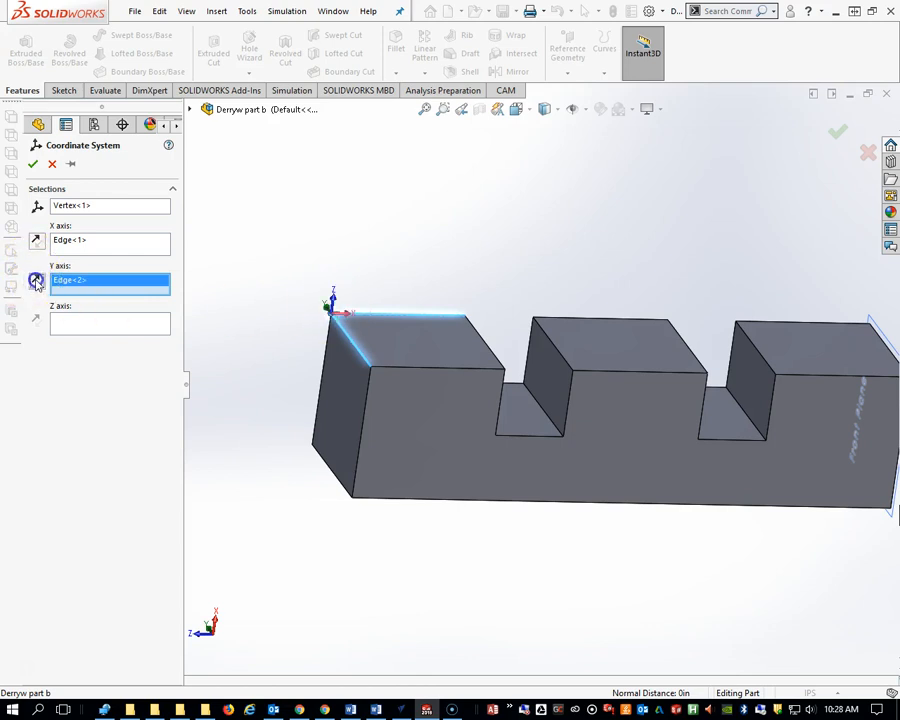
pyautogui.scroll(-2, 391, 326)
pyautogui.moveTo(417, 328); pyautogui.dragTo(390, 336, button='middle')
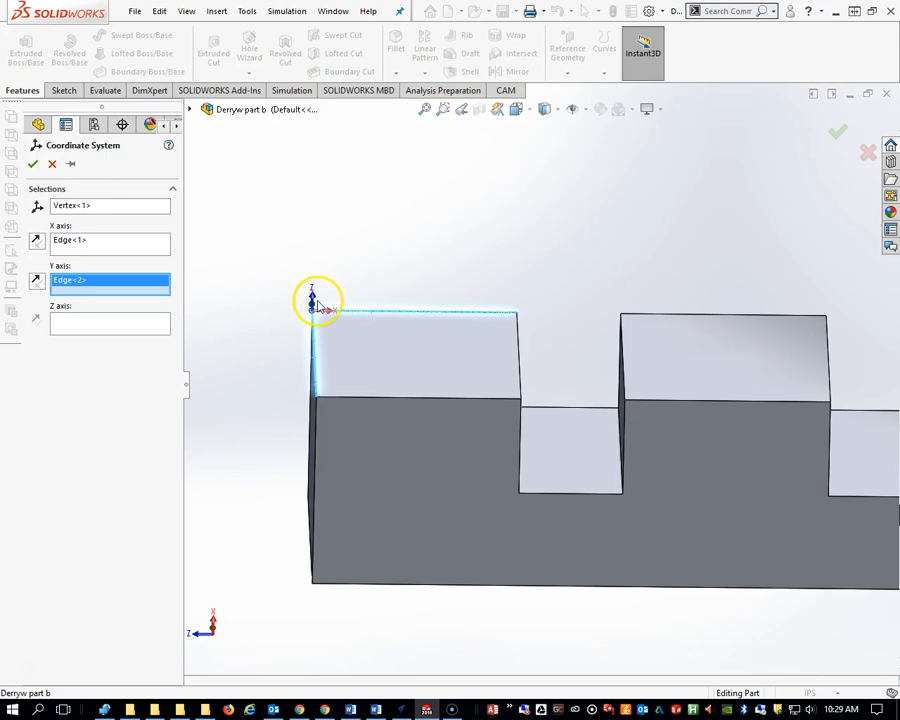
pyautogui.click(33, 163)
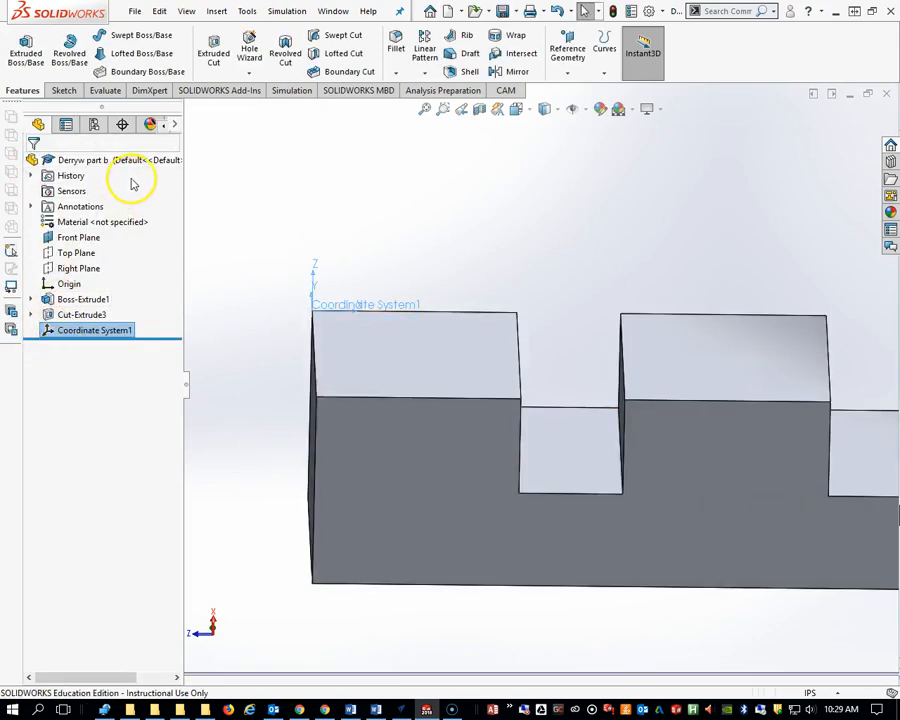
# Start a new milling job with Relative Size Box stock and no additional stock.
pyautogui.moveTo(183, 147); pyautogui.dragTo(212, 149)
pyautogui.click(505, 92)
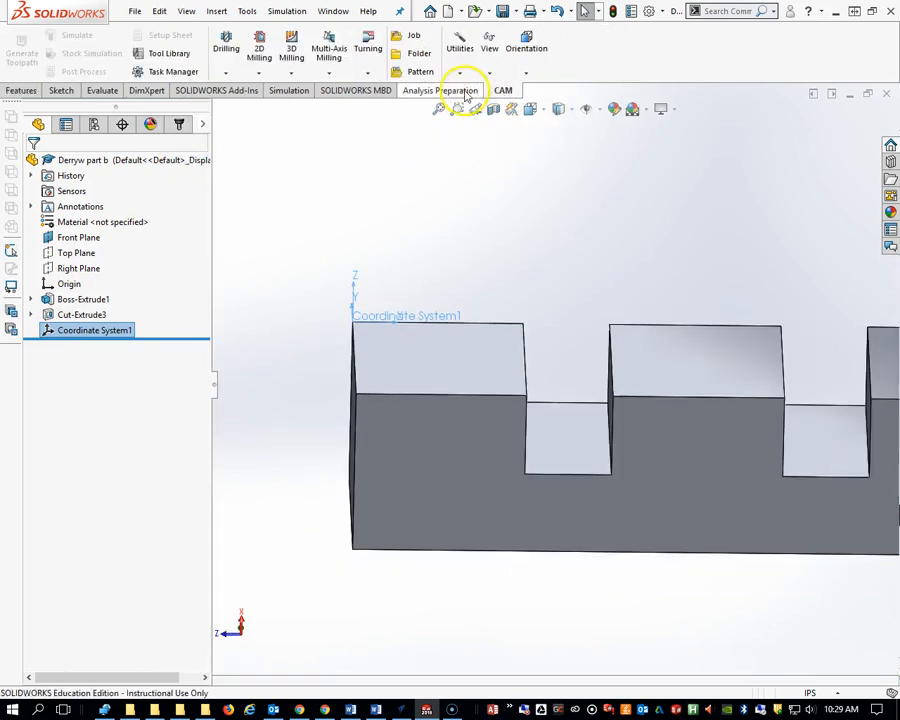
pyautogui.click(405, 38)
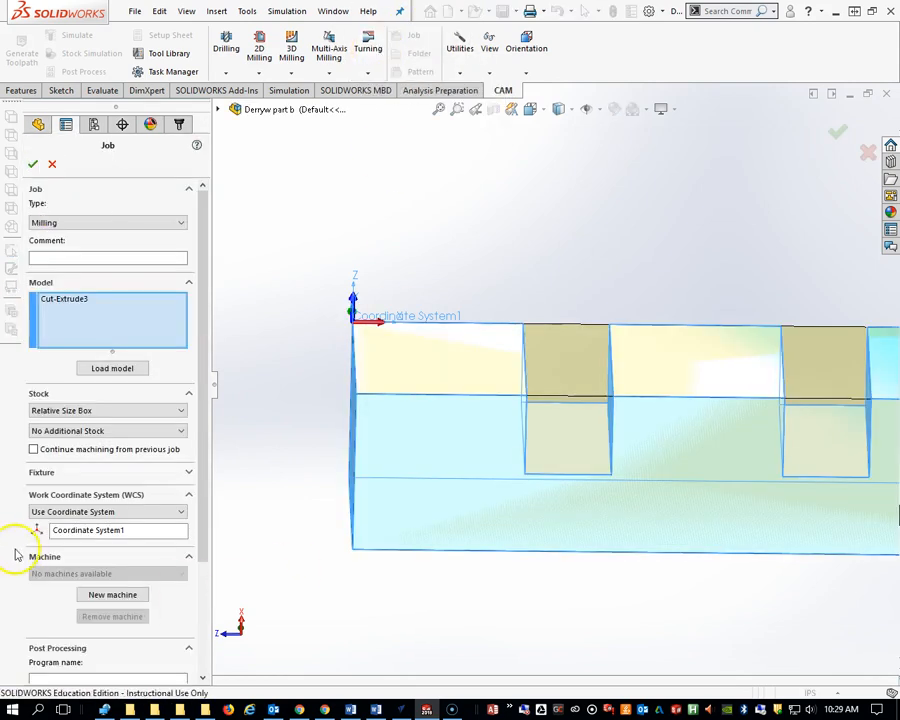
pyautogui.moveTo(87, 414)
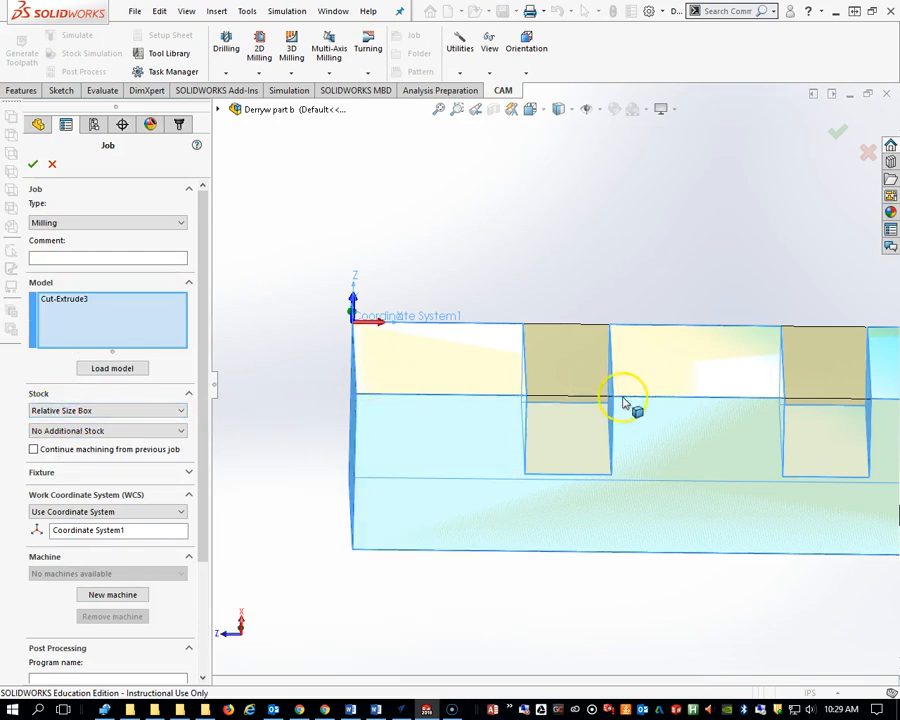
pyautogui.scroll(2, 592, 430)
pyautogui.scroll(-2, 600, 428)
pyautogui.scroll(2, 603, 437)
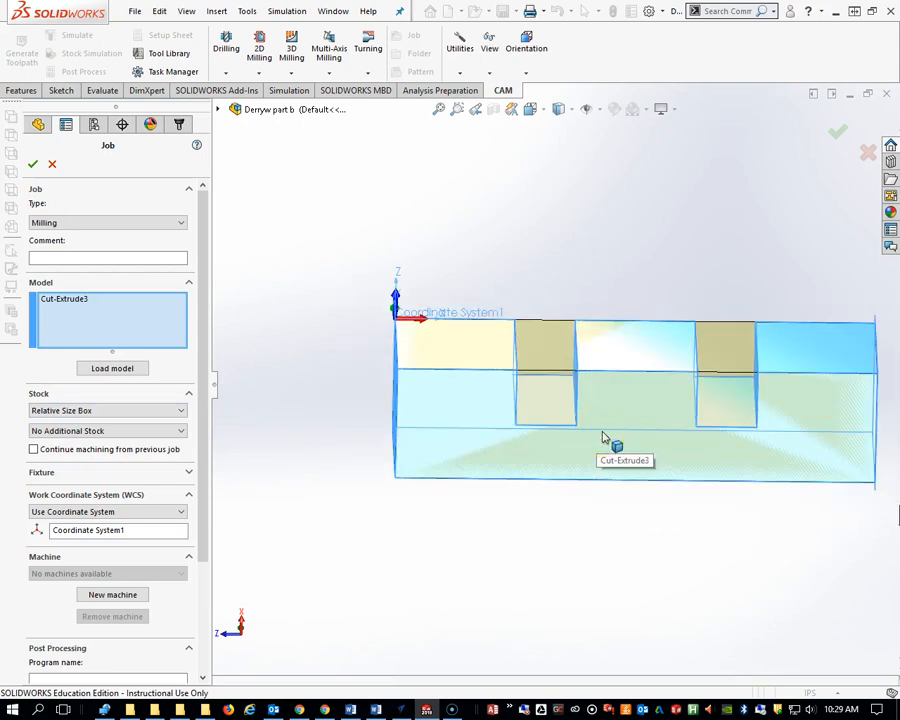
pyautogui.click(117, 411)
pyautogui.click(117, 411)
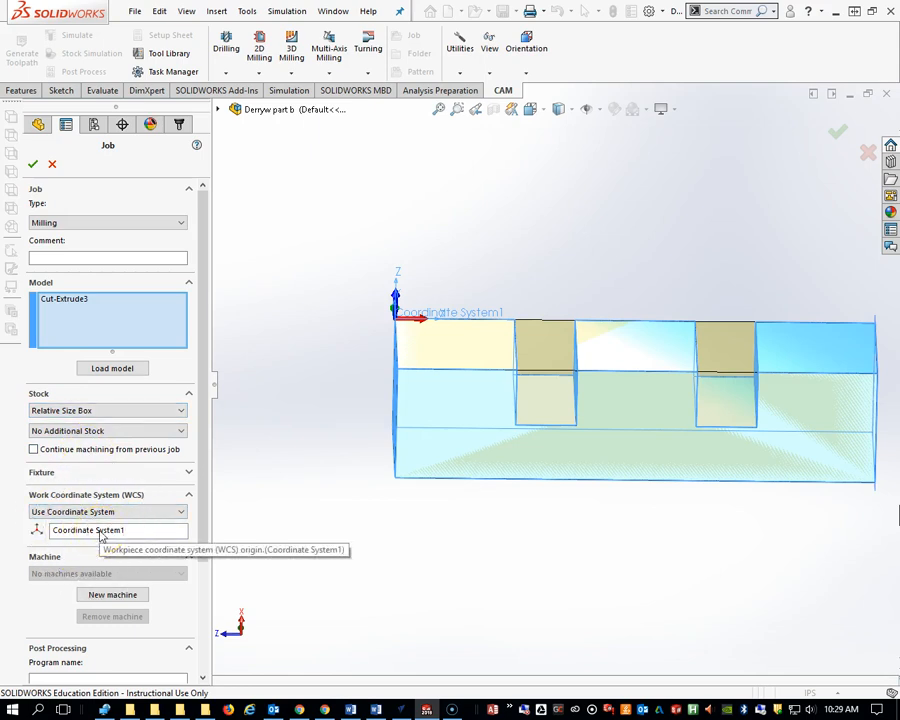
# Clear the job's work coordinate system, reselect Coordinate System1, keep the type as Milling and accept the job.
pyautogui.click(103, 531)
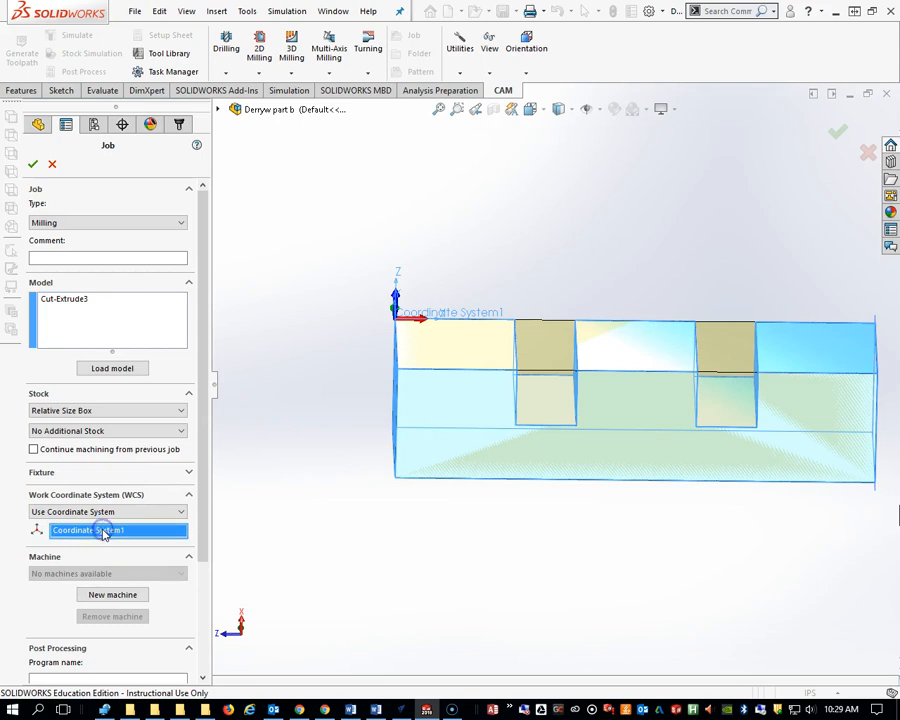
pyautogui.click(220, 110)
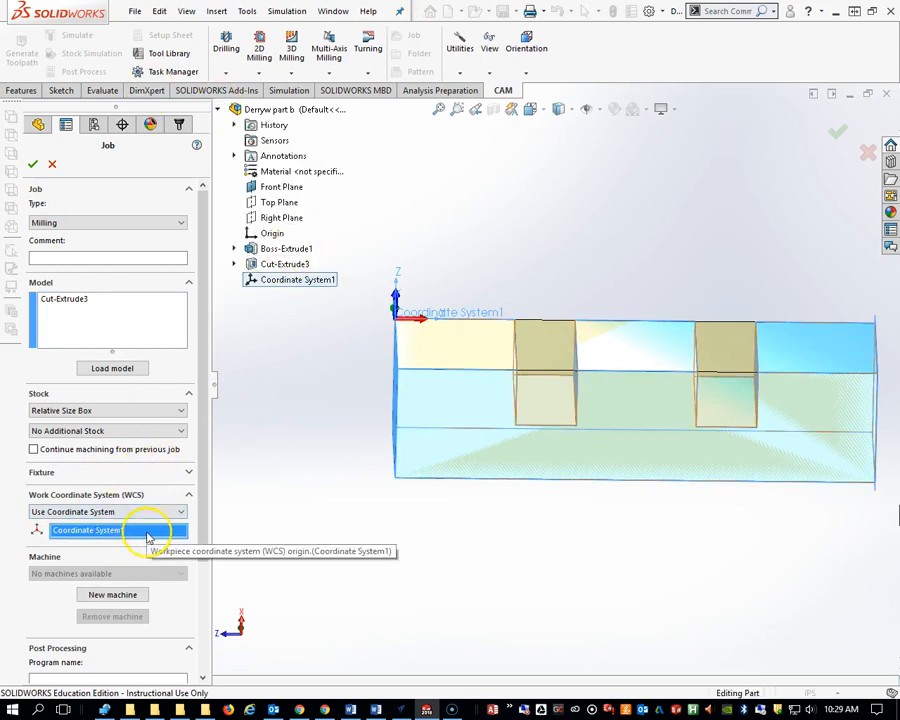
pyautogui.rightClick(148, 536)
pyautogui.click(175, 538)
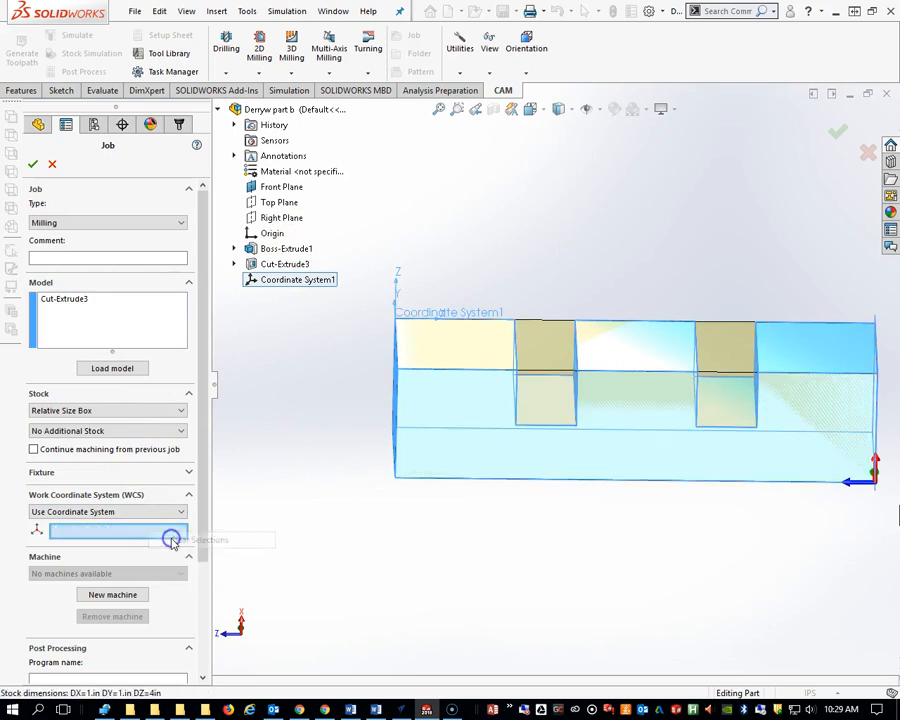
pyautogui.click(268, 281)
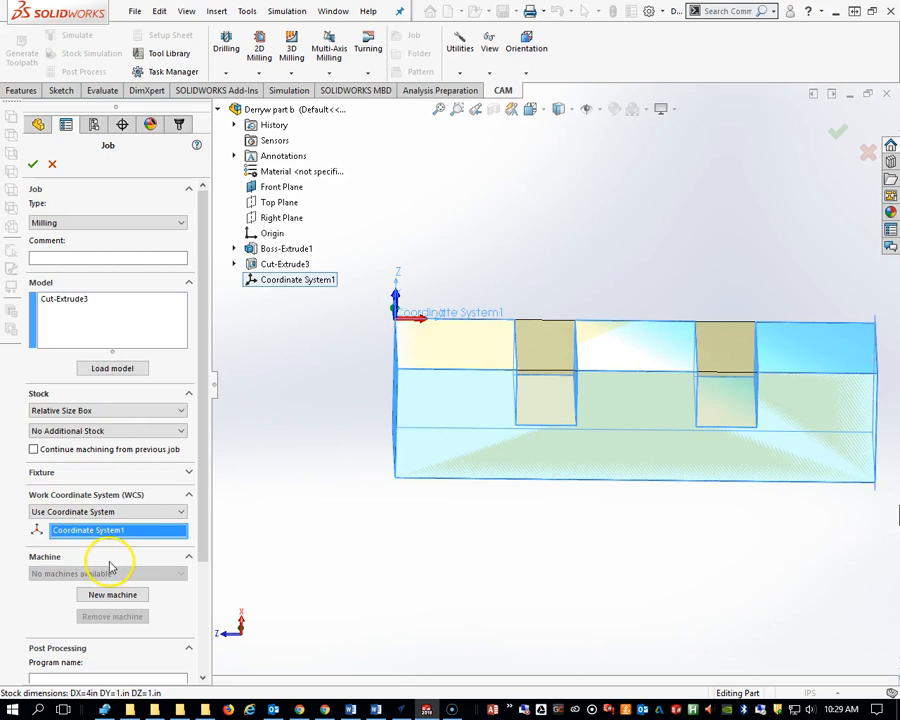
pyautogui.click(73, 223)
pyautogui.click(73, 232)
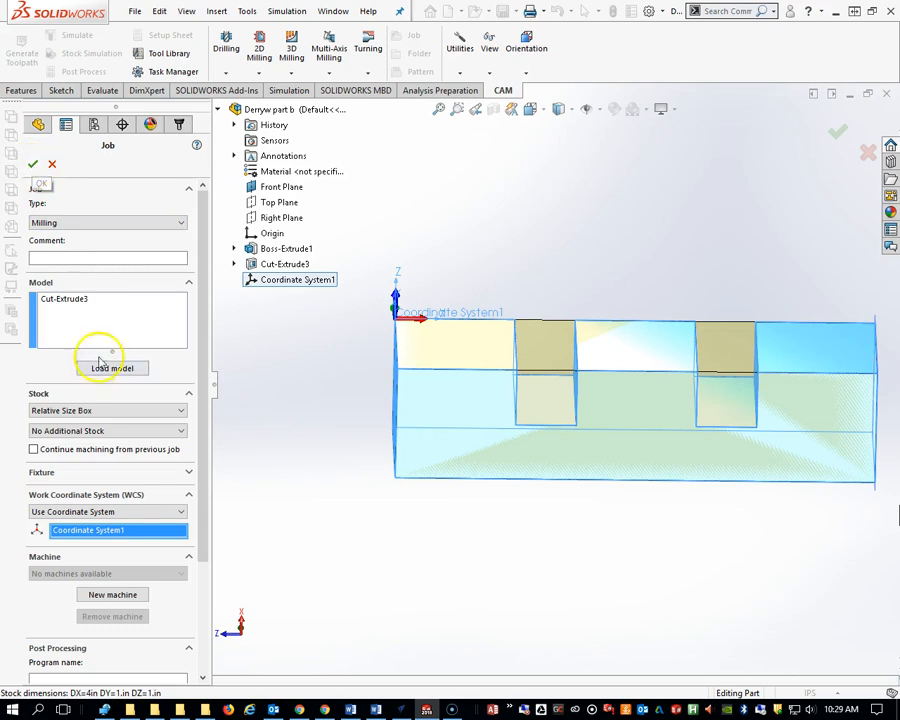
pyautogui.click(33, 165)
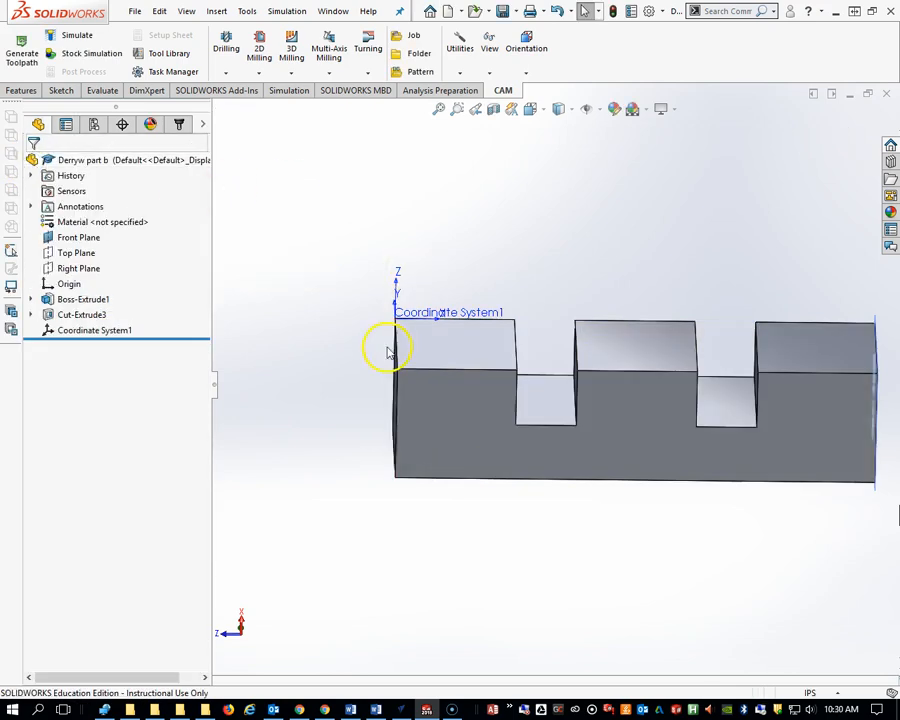
# Create a 2D Adaptive Clearing operation and open the tool library to select its tool.
pyautogui.scroll(2, 740, 434)
pyautogui.scroll(-2, 699, 422)
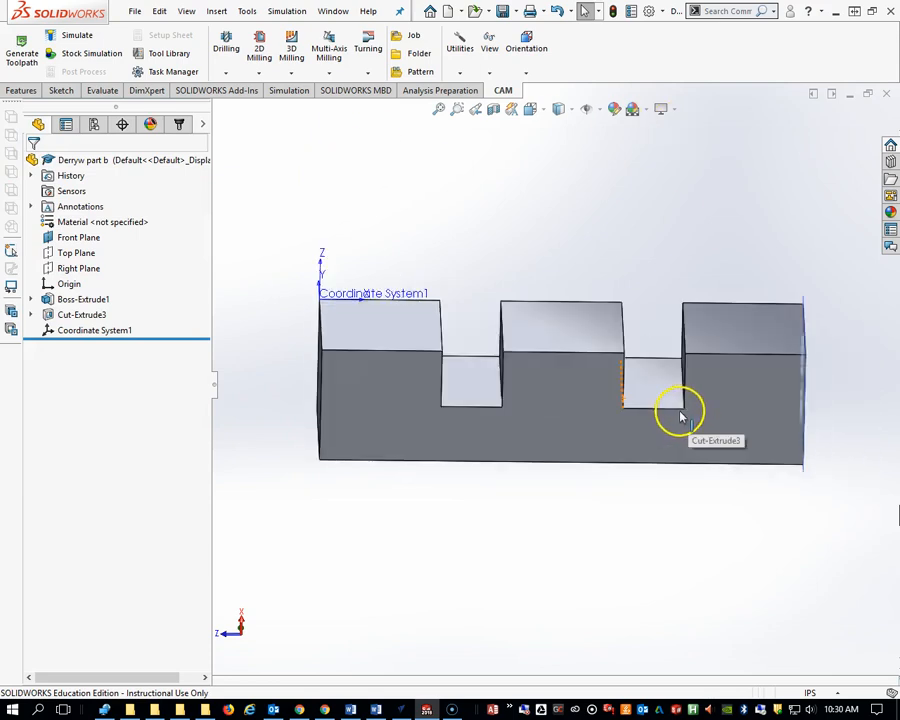
pyautogui.click(260, 74)
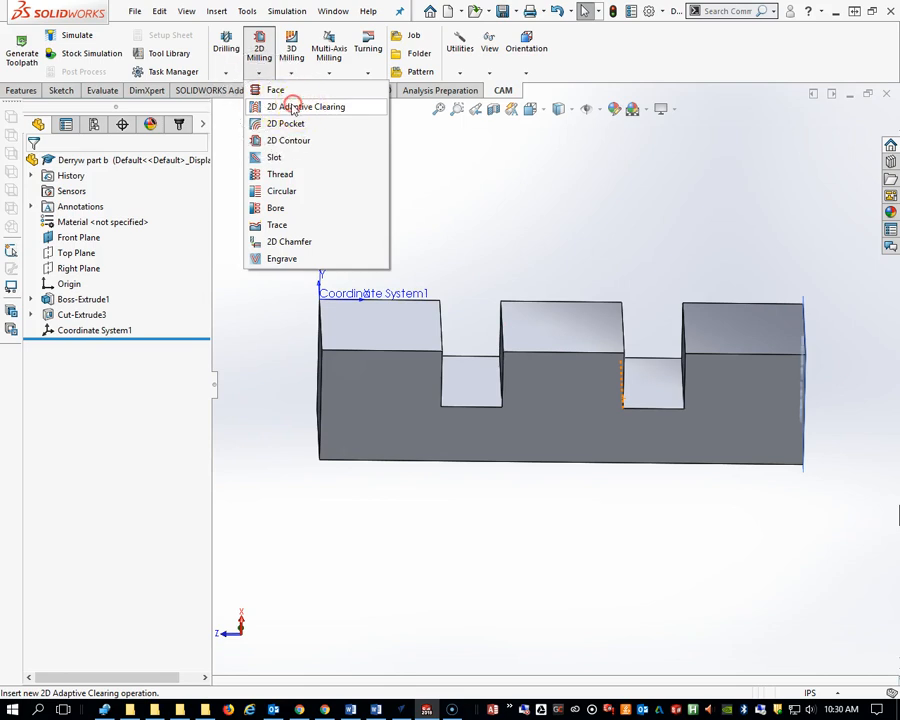
pyautogui.click(282, 107)
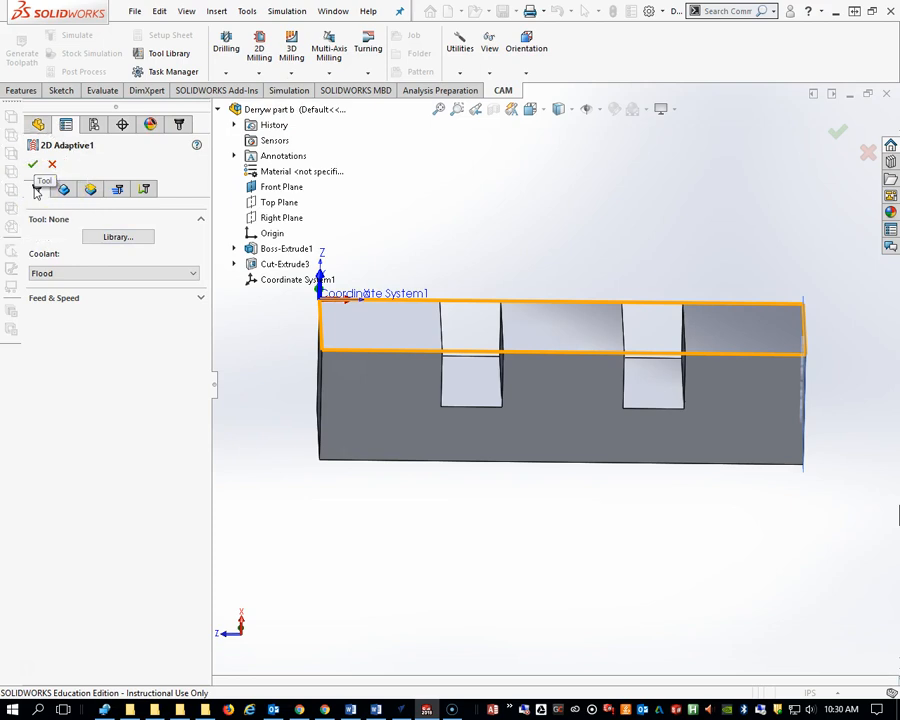
pyautogui.click(138, 238)
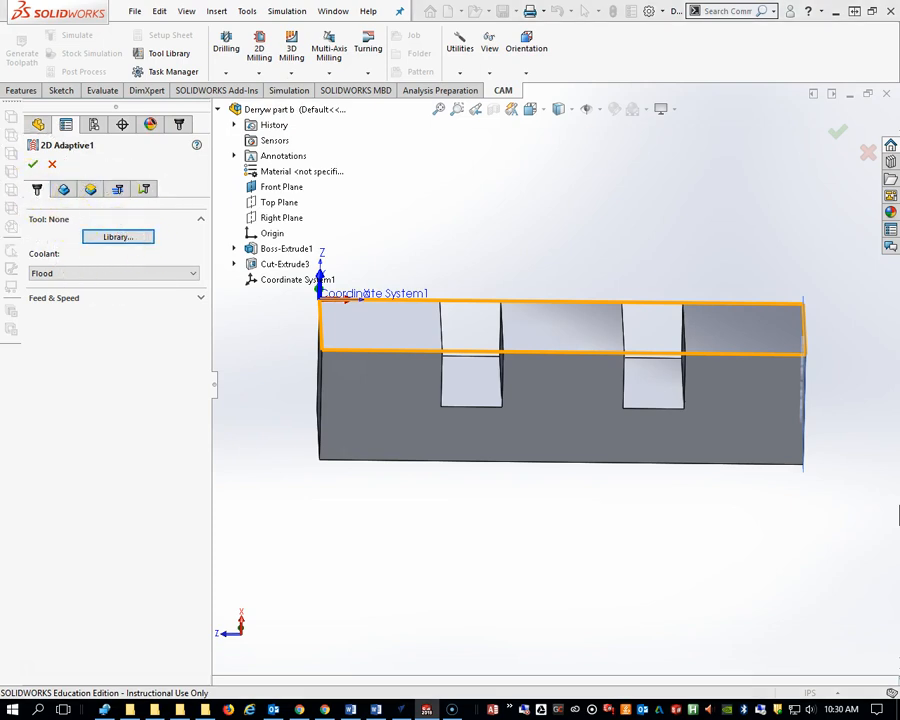
pyautogui.moveTo(591, 26); pyautogui.dragTo(438, 48)
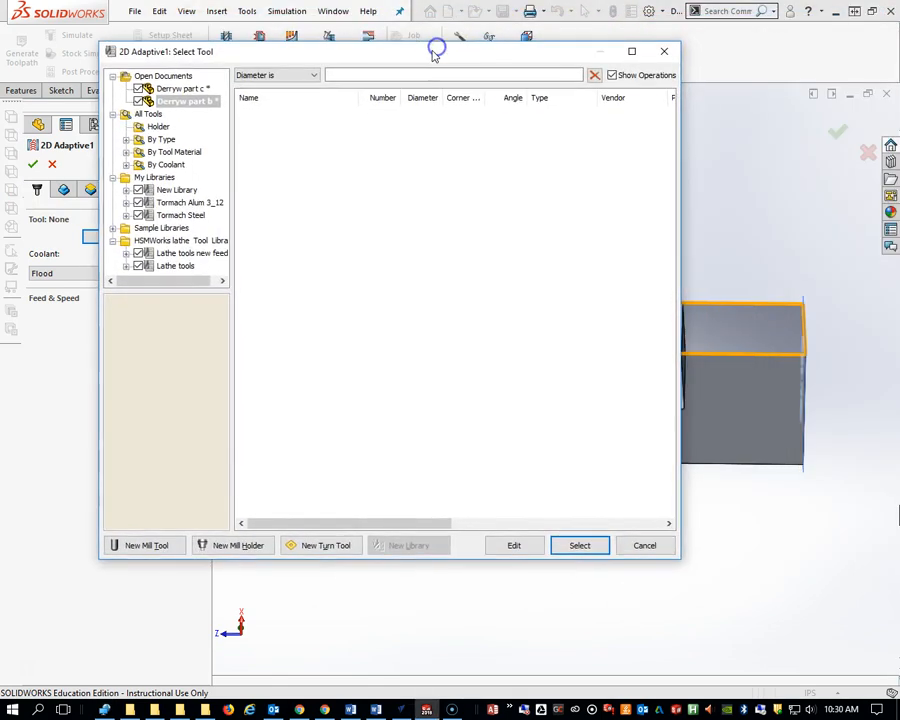
# Create a new tool library under My Libraries and name it Tormach 10_10.
pyautogui.click(146, 177)
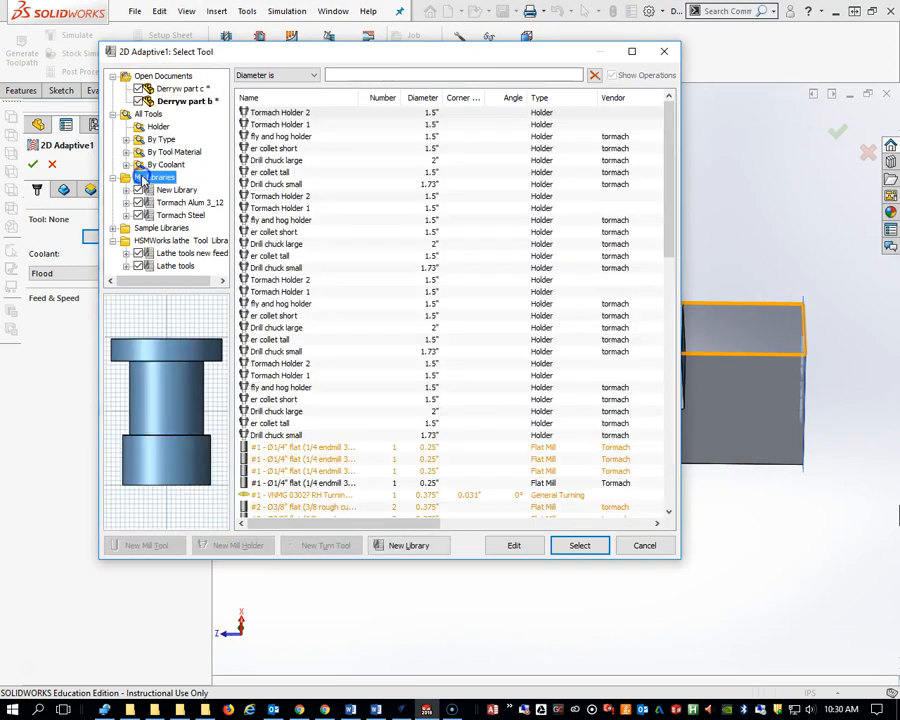
pyautogui.rightClick(146, 177)
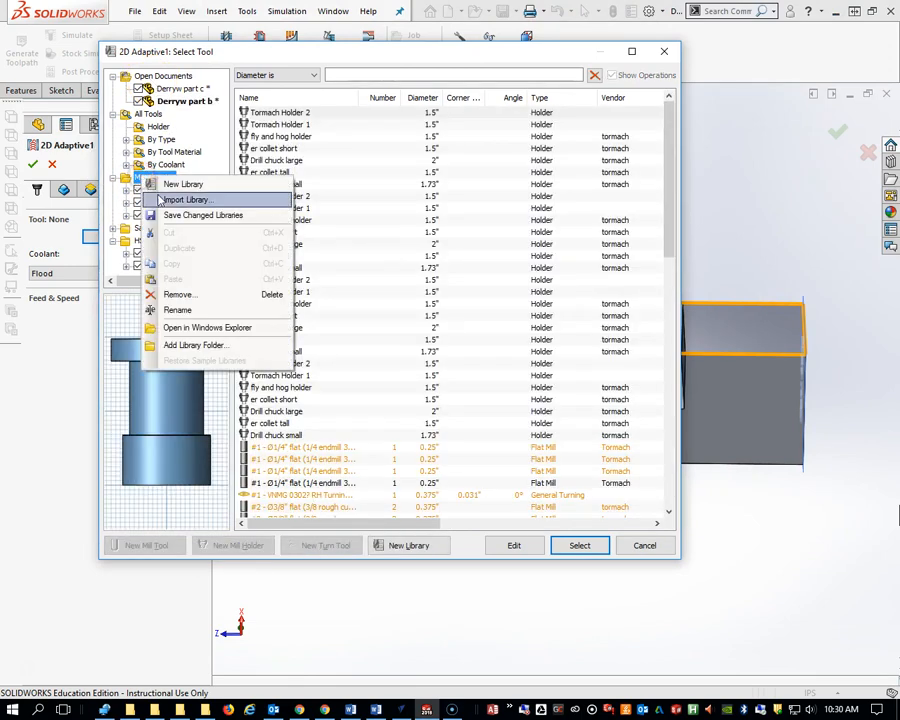
pyautogui.click(172, 182)
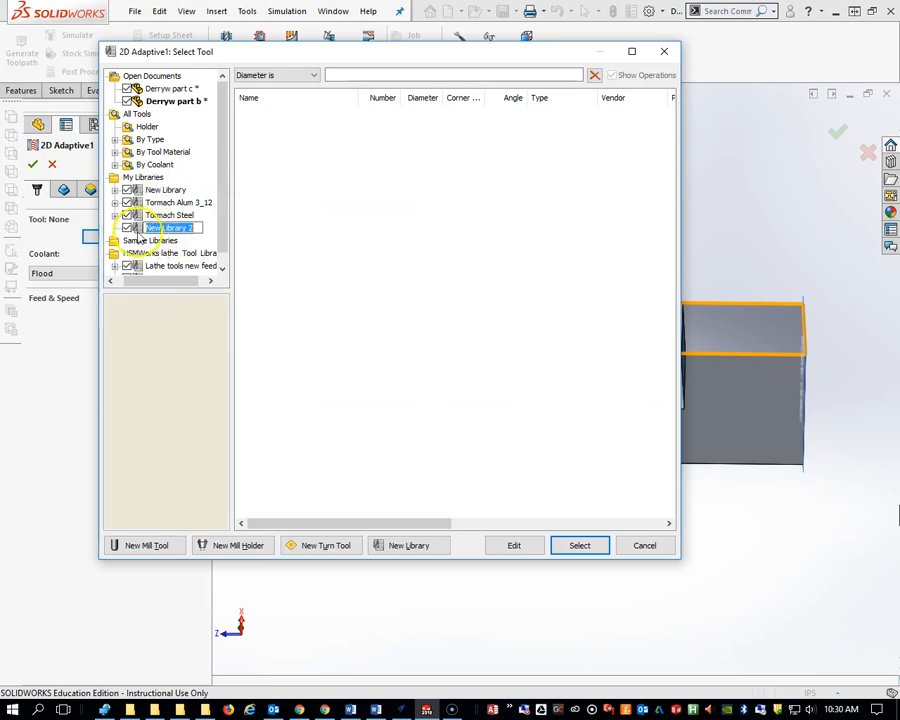
pyautogui.click(157, 229)
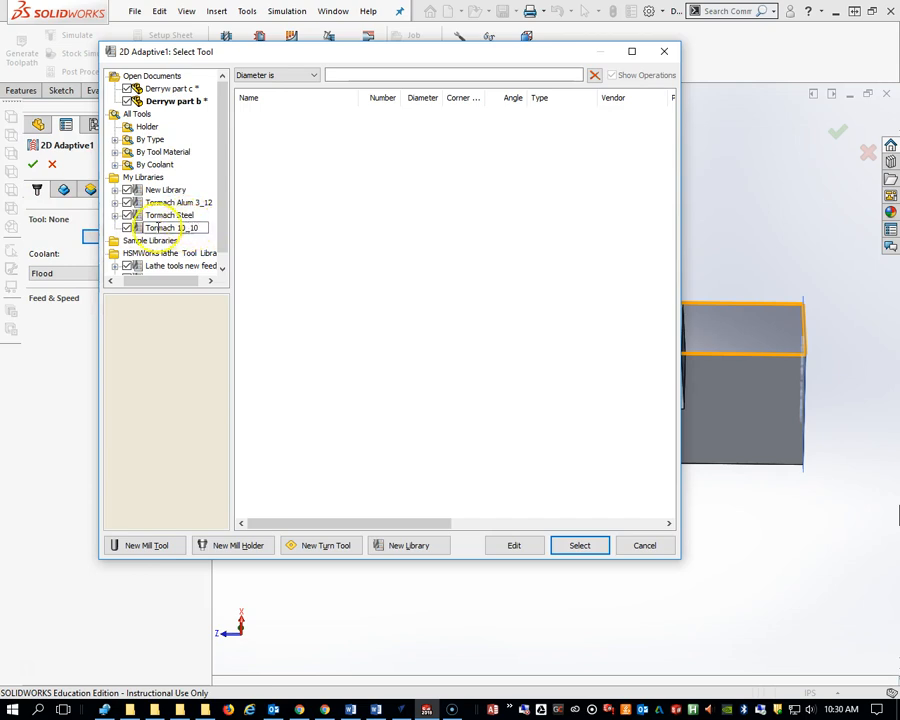
pyautogui.click(140, 229)
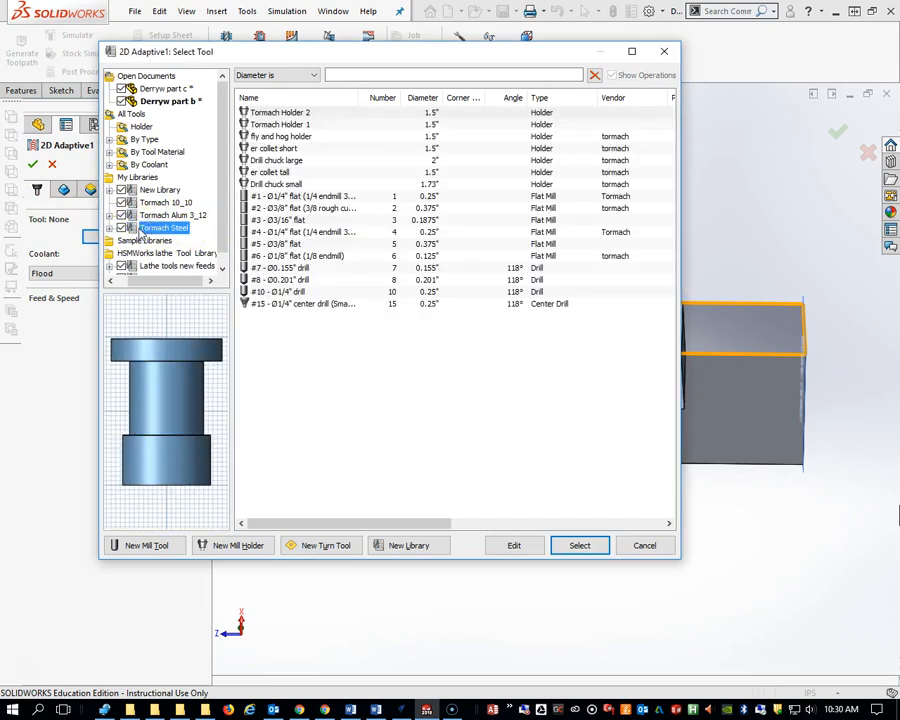
# Start importing tools from an existing library file into the Tormach 10_10 library.
pyautogui.click(133, 202)
pyautogui.rightClick(131, 203)
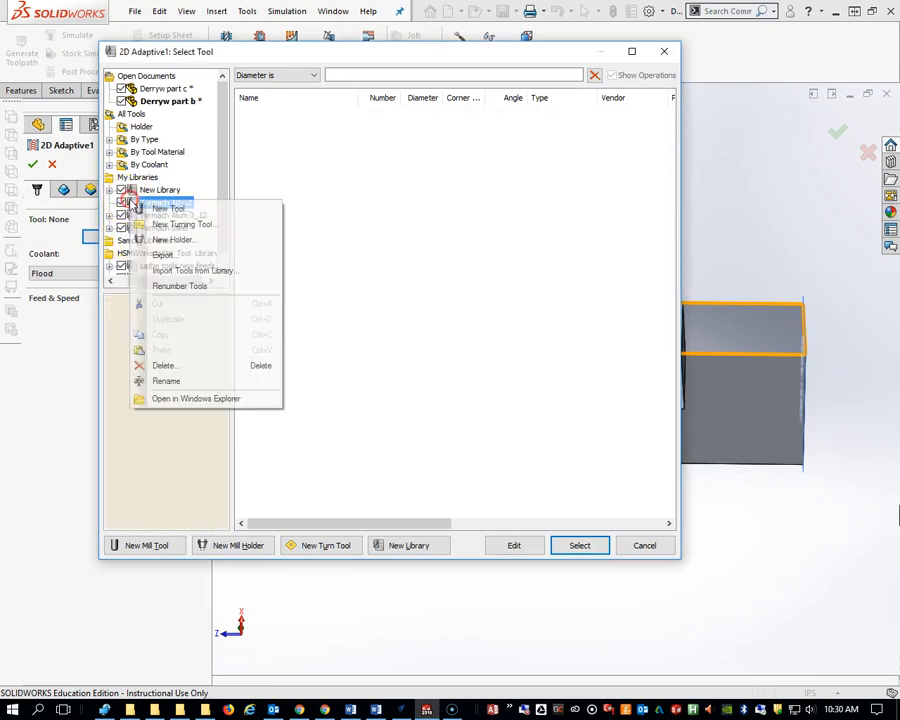
pyautogui.click(178, 272)
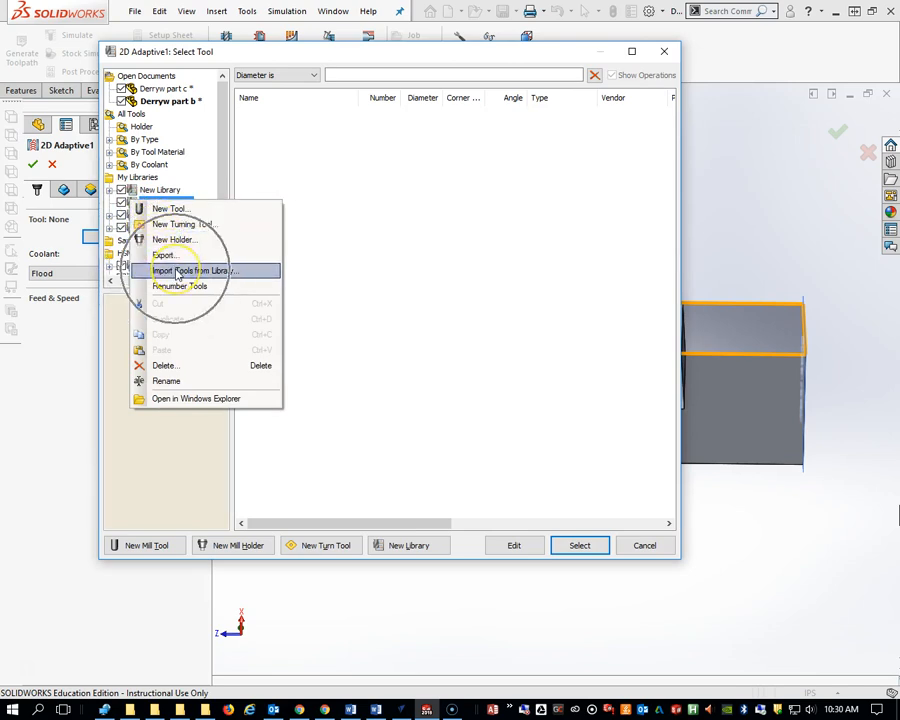
pyautogui.click(178, 271)
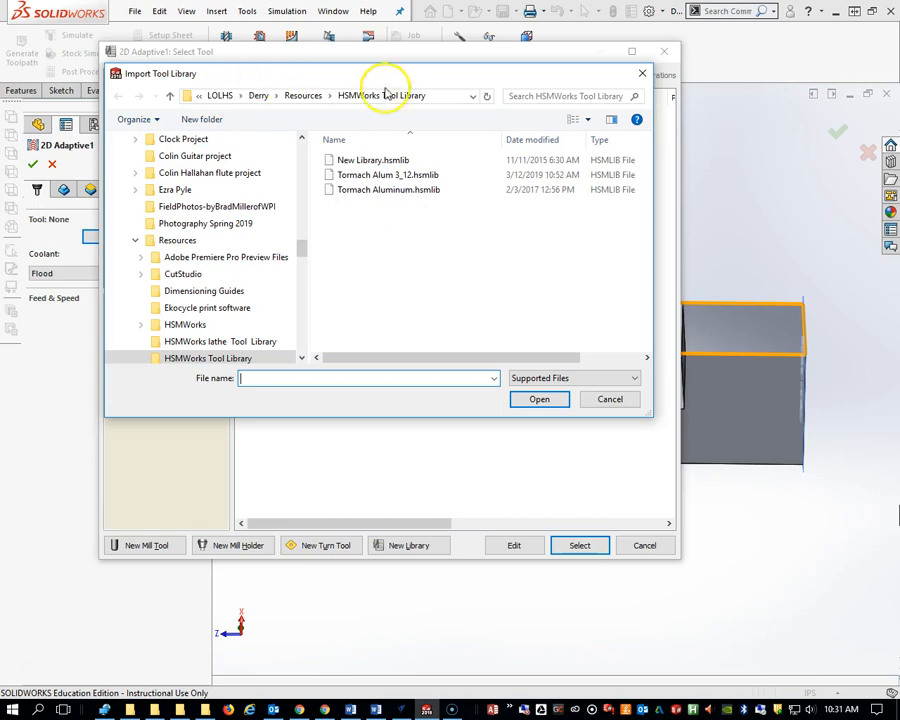
pyautogui.moveTo(360, 74)
pyautogui.mouseDown()
pyautogui.moveTo(385, 78)
pyautogui.moveTo(376, 81)
pyautogui.mouseUp()
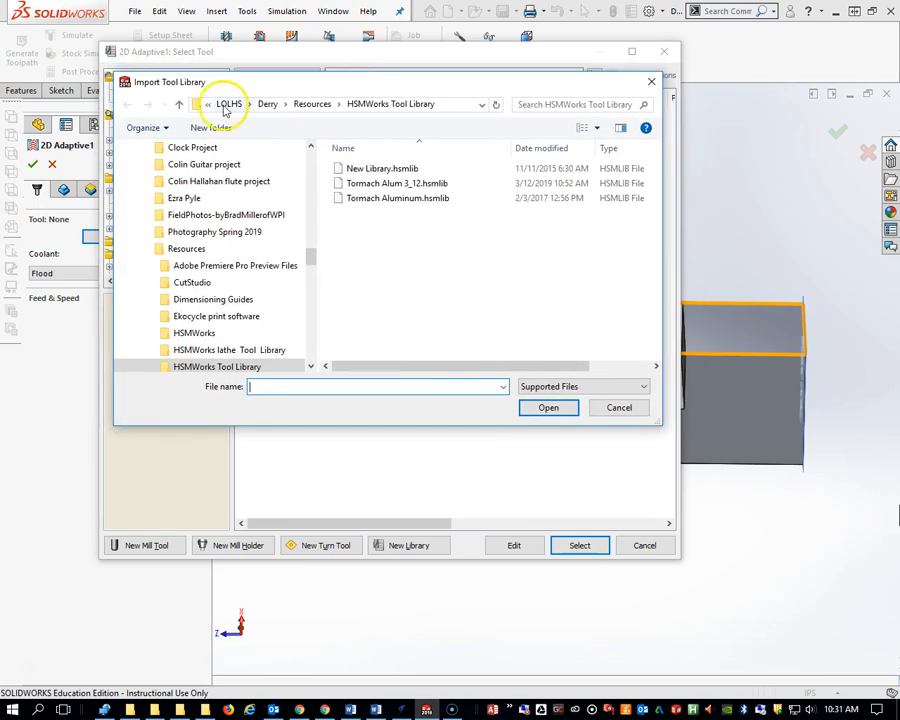
# Browse from the StudentShare (S:) drive to the HSMWorks Tool Library folder under Resources and import the newest file, Tormach Alum 3_12.hsmlib.
pyautogui.click(181, 106)
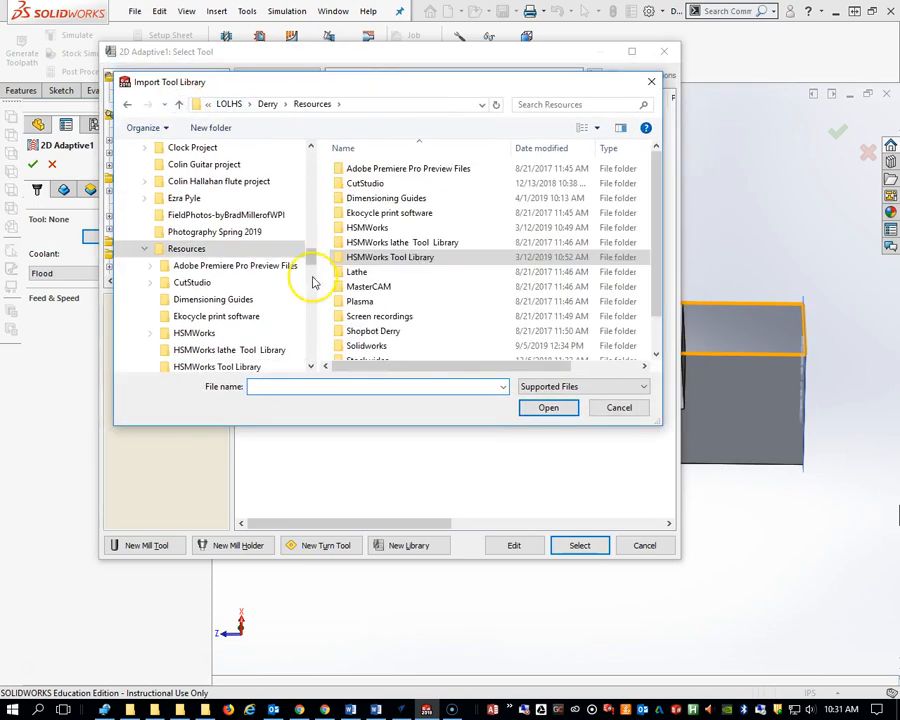
pyautogui.scroll(2, 296, 278)
pyautogui.moveTo(311, 249); pyautogui.dragTo(314, 160)
pyautogui.scroll(-4, 210, 290)
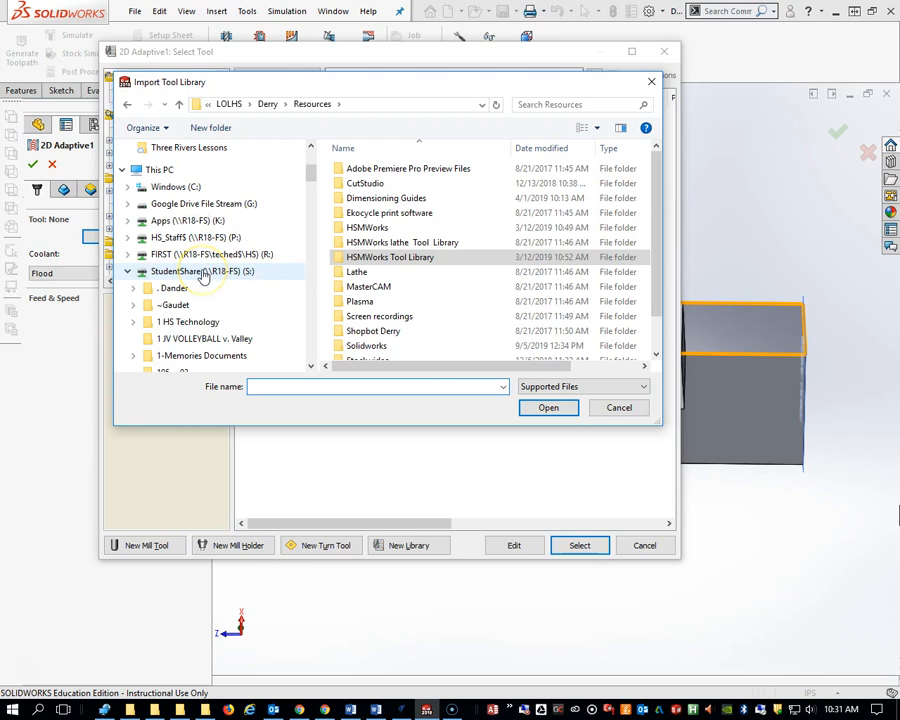
pyautogui.doubleClick(204, 273)
pyautogui.scroll(-2, 395, 292)
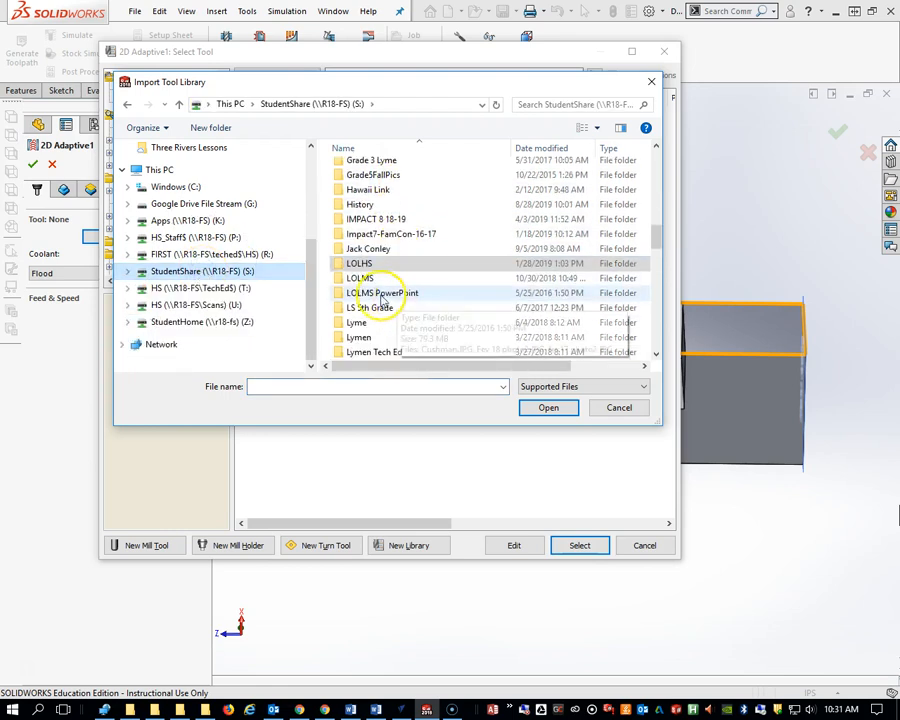
pyautogui.doubleClick(389, 263)
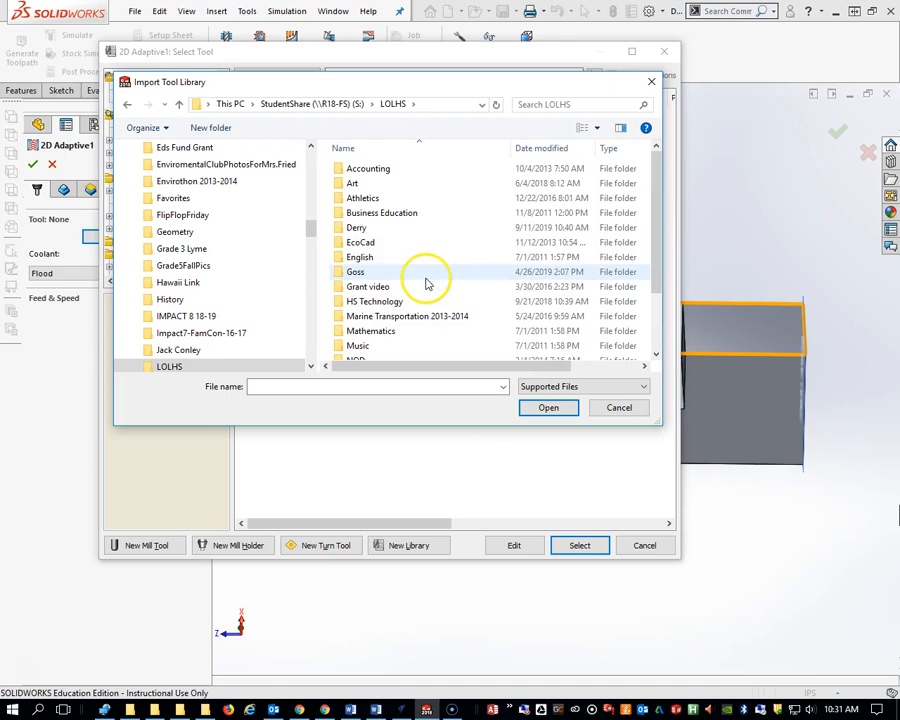
pyautogui.doubleClick(416, 227)
pyautogui.doubleClick(386, 301)
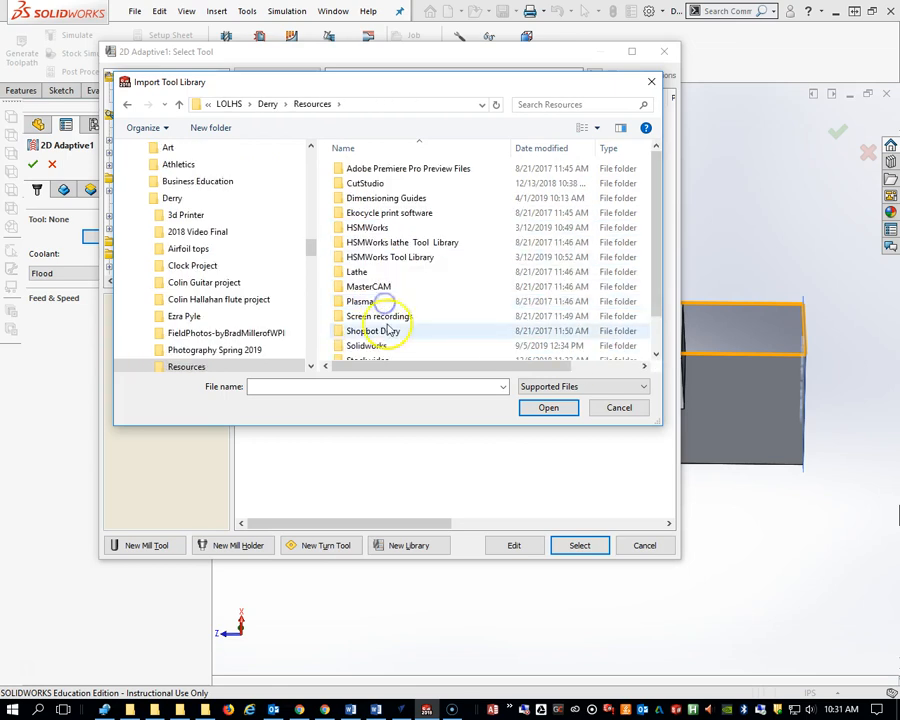
pyautogui.doubleClick(433, 257)
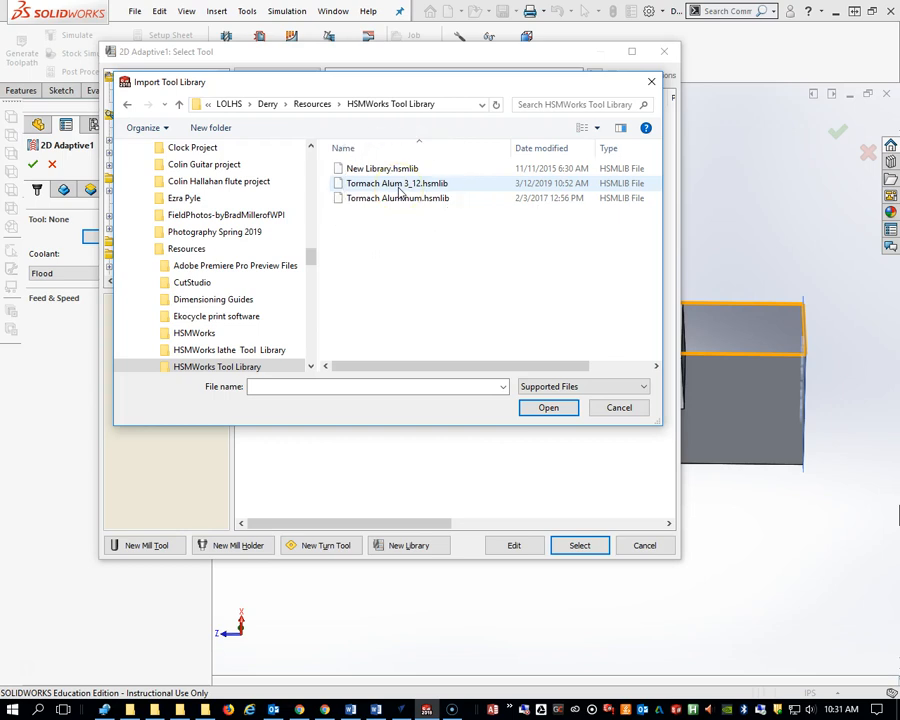
pyautogui.click(543, 149)
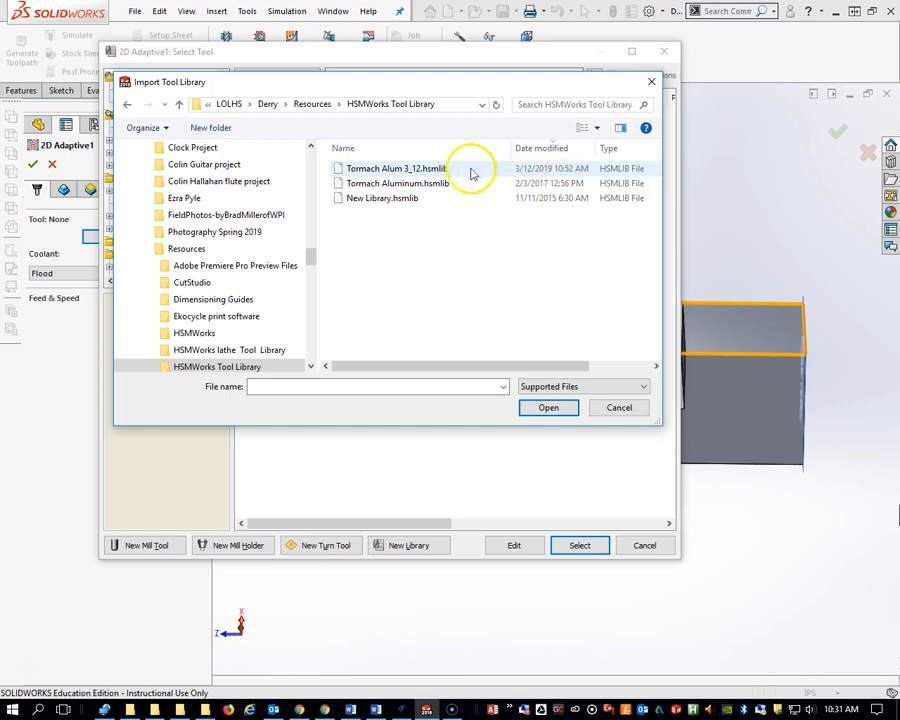
pyautogui.doubleClick(429, 171)
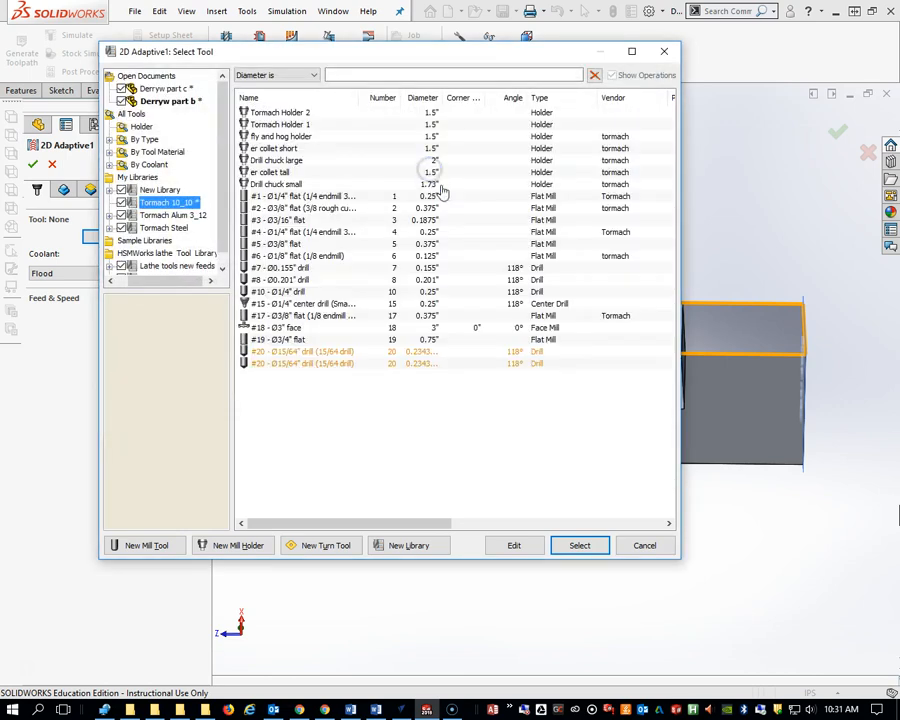
# Assign tool #1, the 1/4" flat 3-flute carbide endmill from Tormach 10_10, to the 2D Adaptive operation.
pyautogui.click(578, 546)
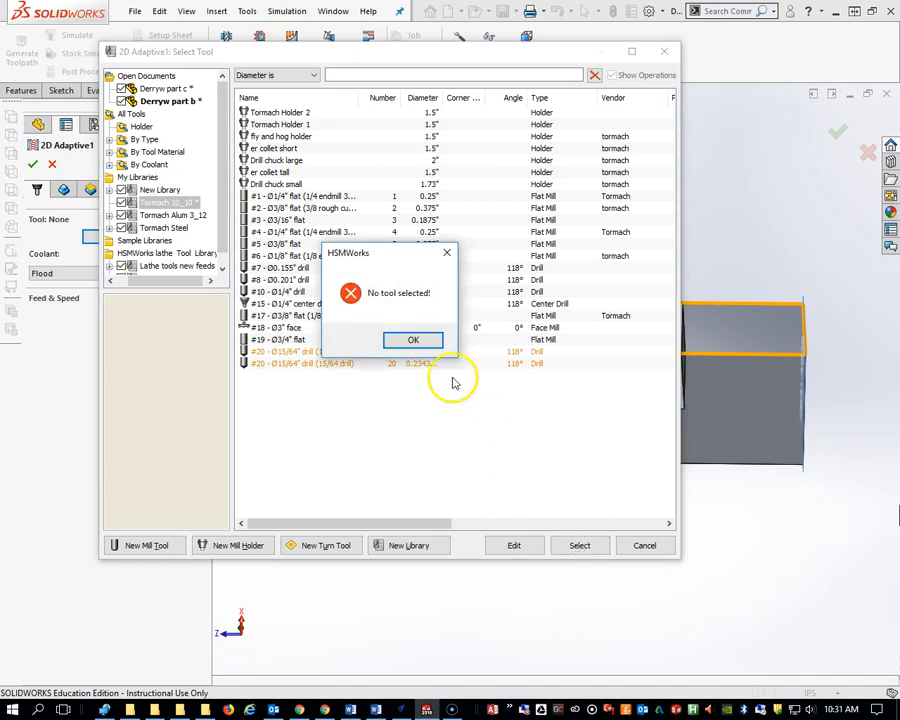
pyautogui.click(411, 345)
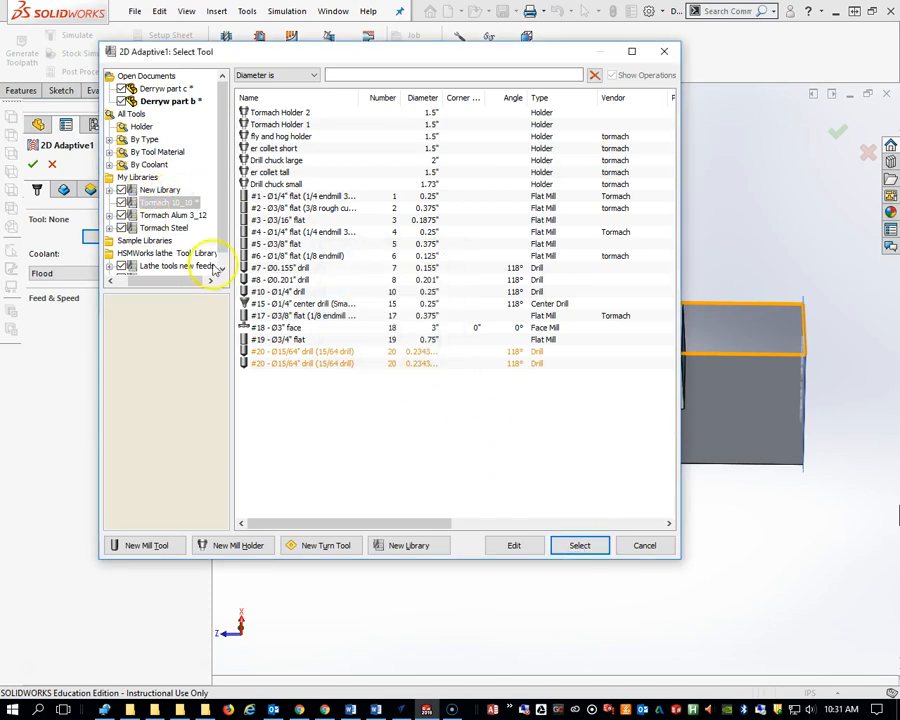
pyautogui.click(279, 200)
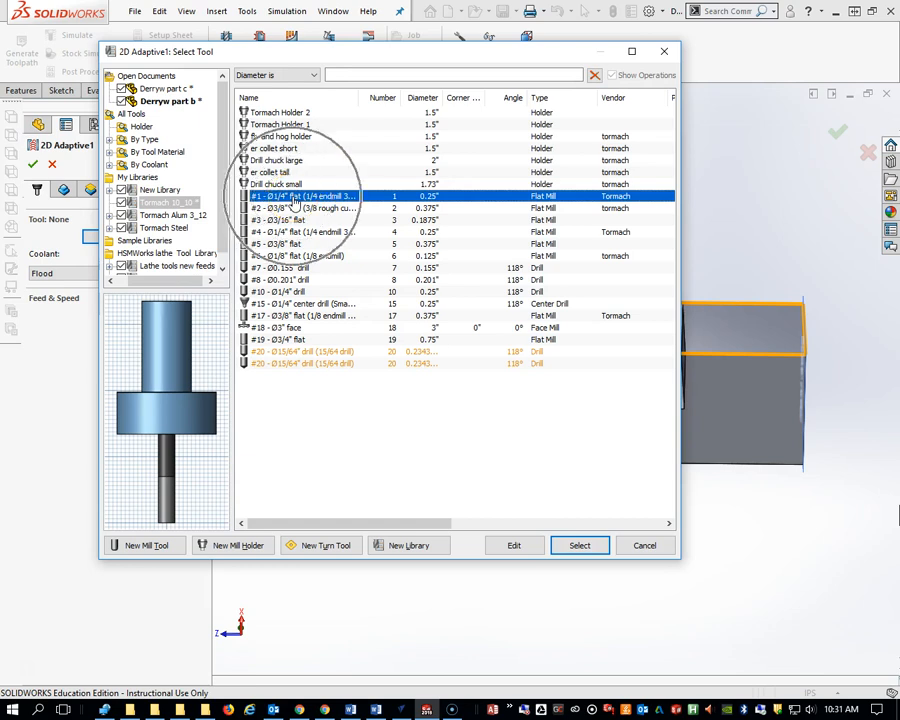
pyautogui.click(580, 547)
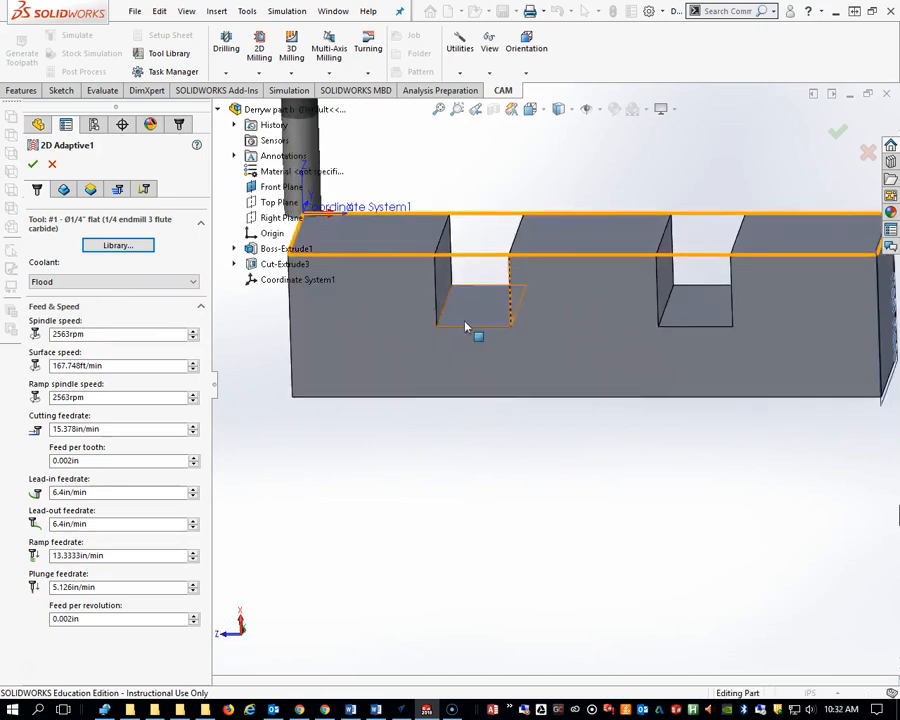
# Define the stock contours in the operation's geometry from the first slot's floor face and an edge of the second slot's floor.
pyautogui.click(63, 190)
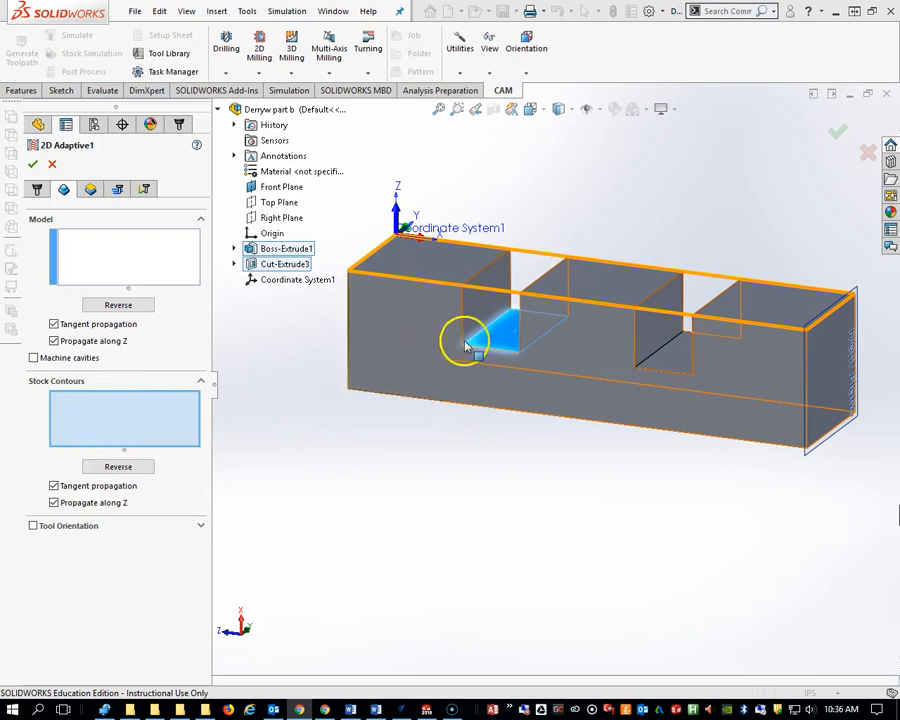
pyautogui.click(508, 343)
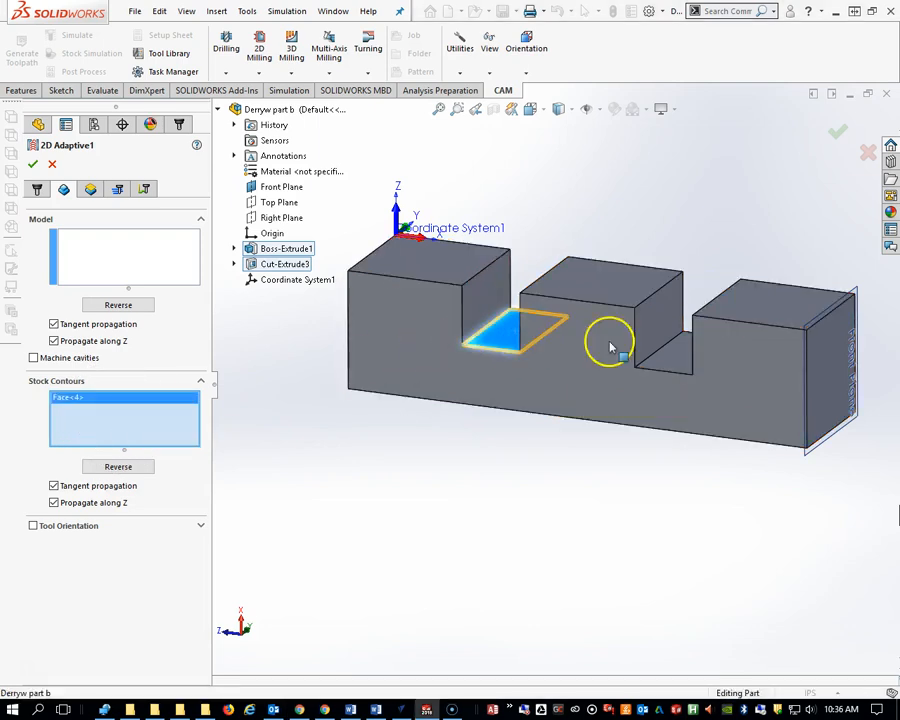
pyautogui.click(662, 350)
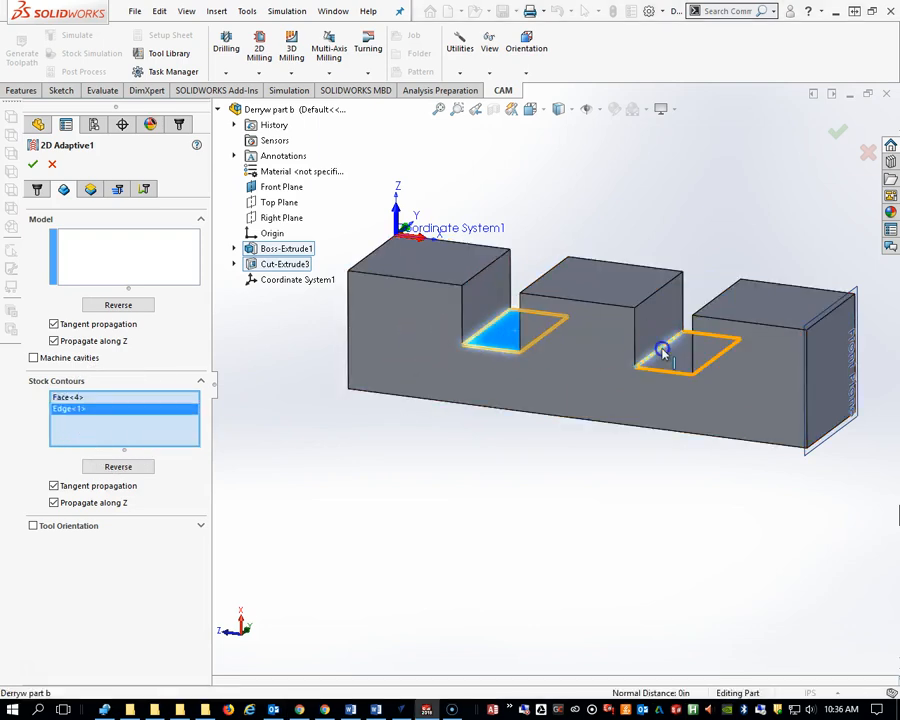
# Select the block's three top faces as the model geometry and leave Machine cavities off.
pyautogui.click(95, 268)
pyautogui.click(442, 266)
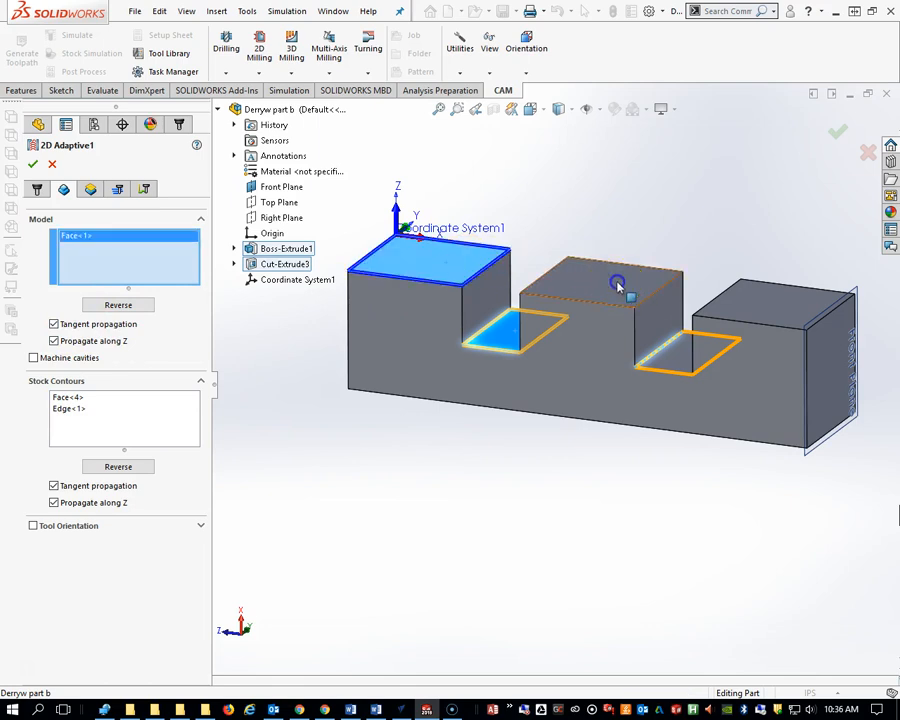
pyautogui.click(619, 287)
pyautogui.click(797, 305)
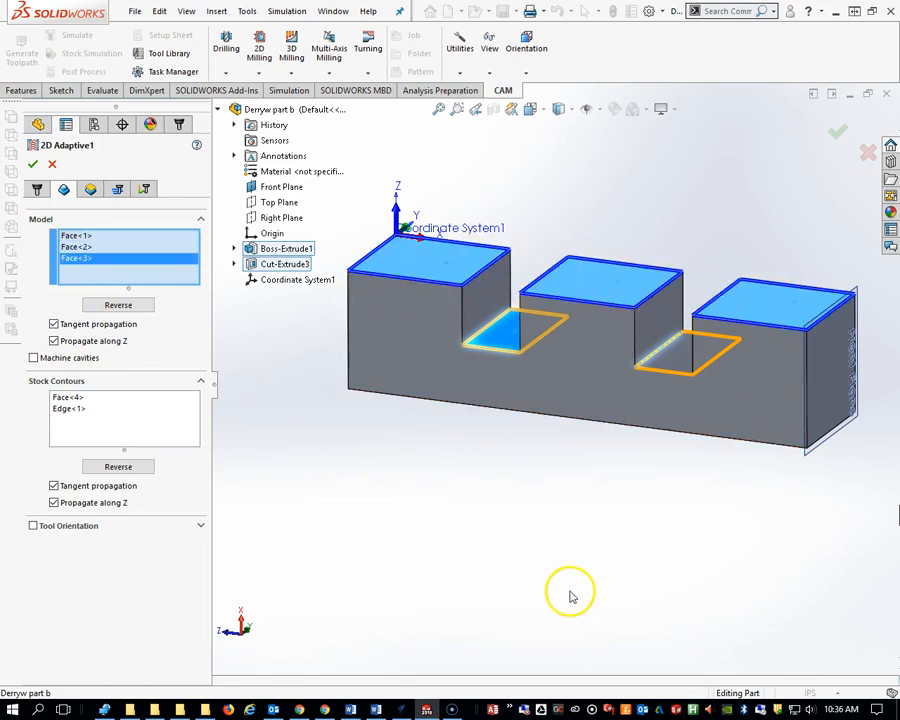
pyautogui.click(33, 358)
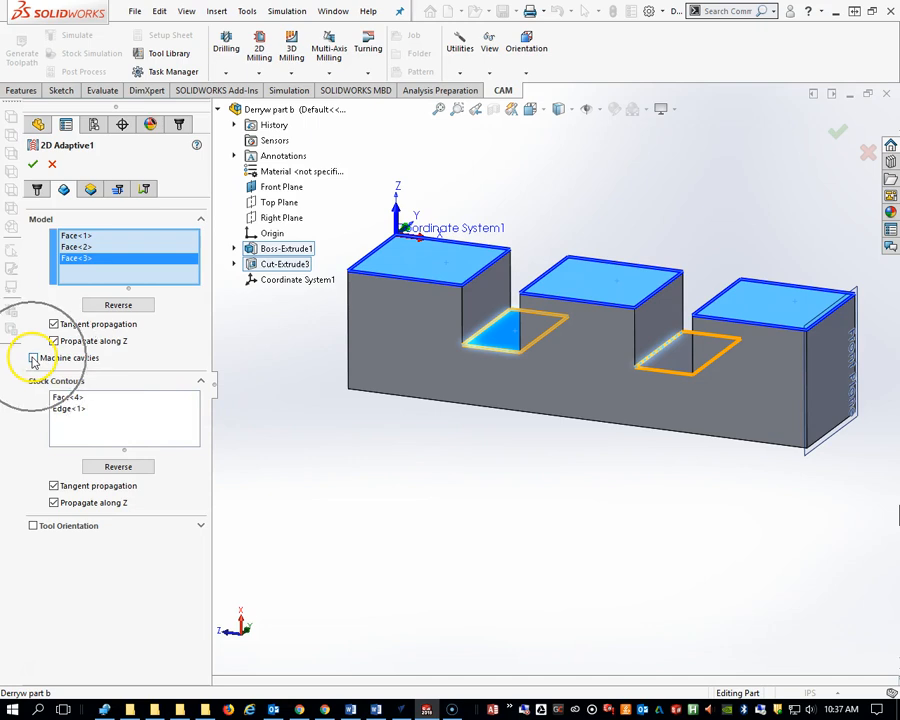
pyautogui.click(33, 358)
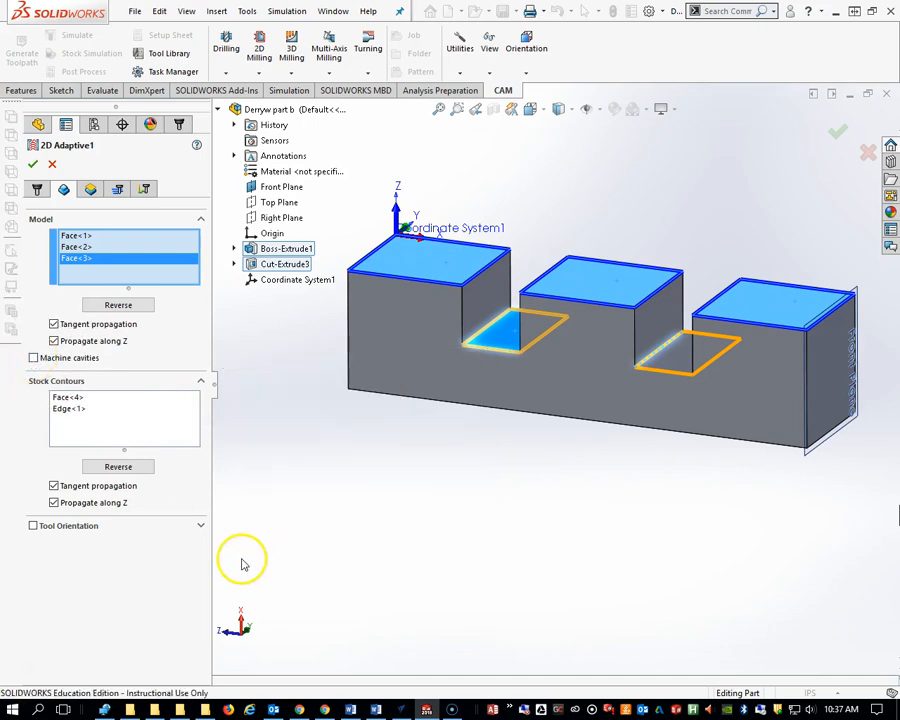
# Set the operation's bottom height to From Selection with the first slot's floor face and check the height planes on the block.
pyautogui.click(91, 190)
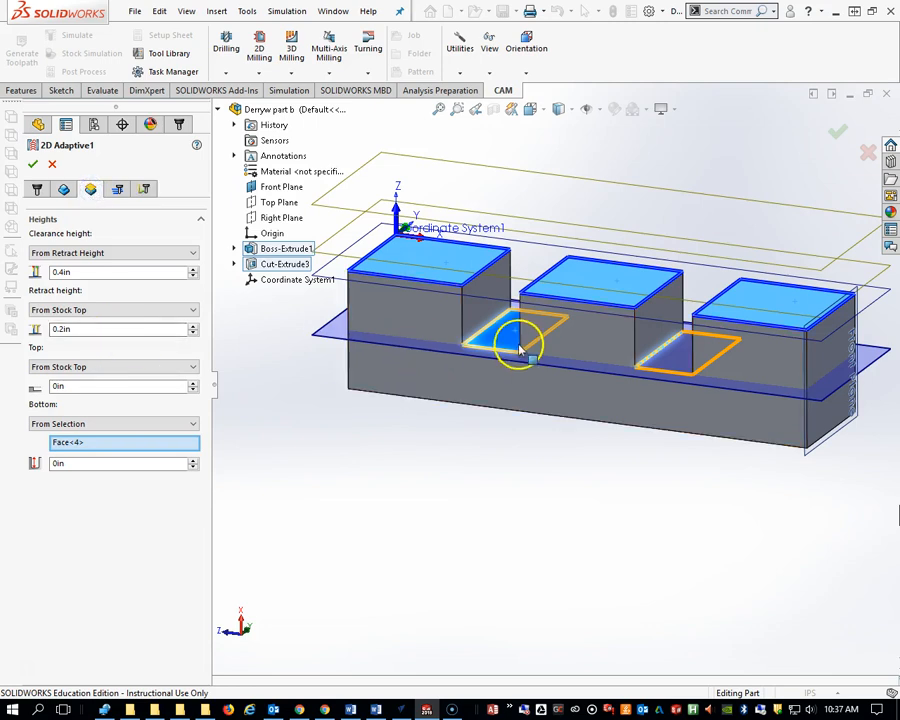
pyautogui.click(113, 424)
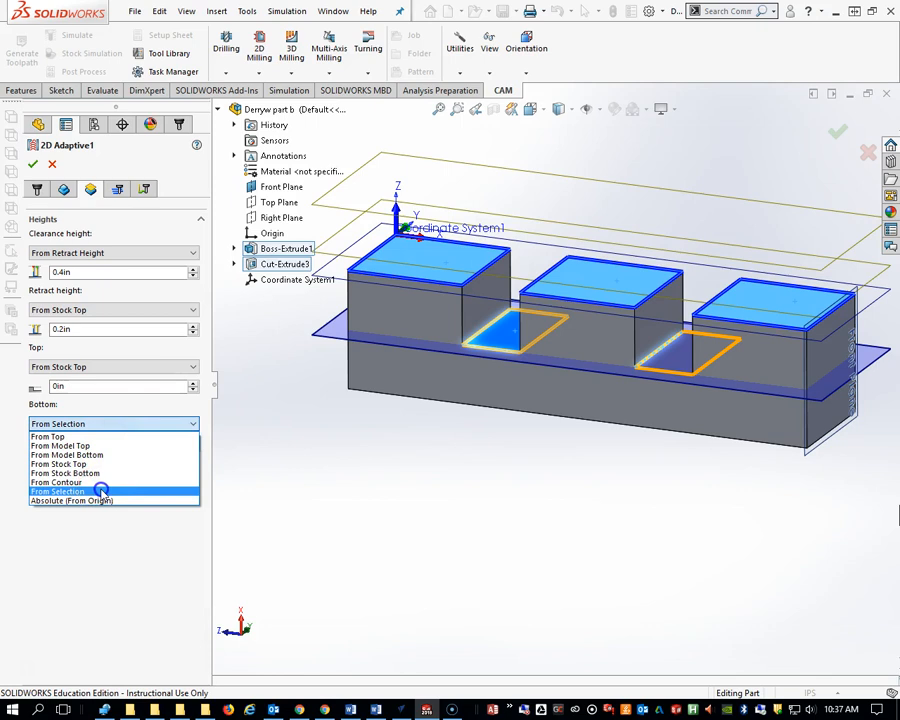
pyautogui.click(101, 491)
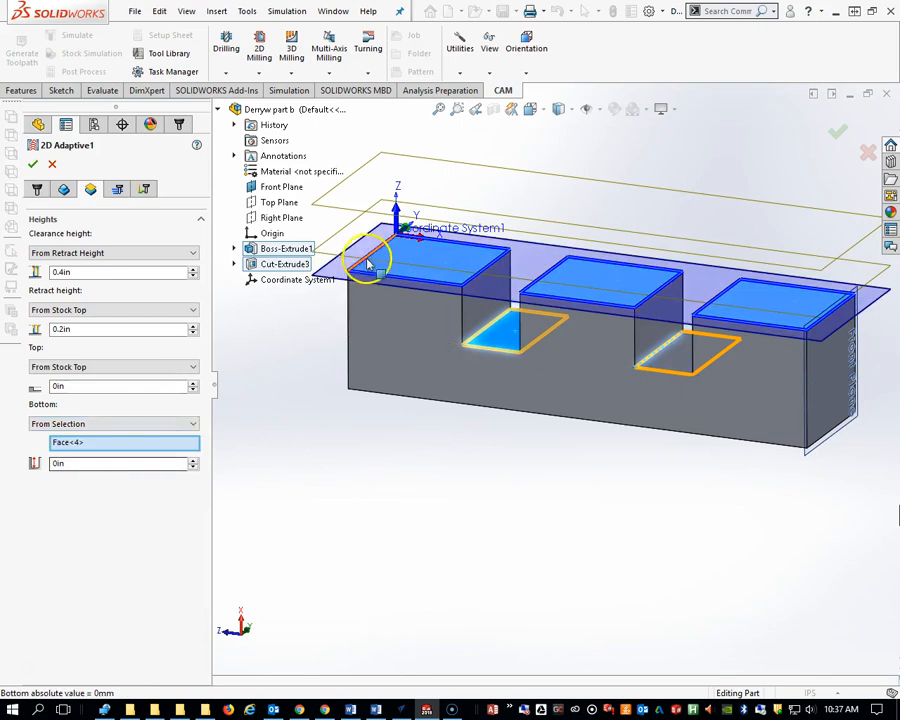
pyautogui.click(508, 340)
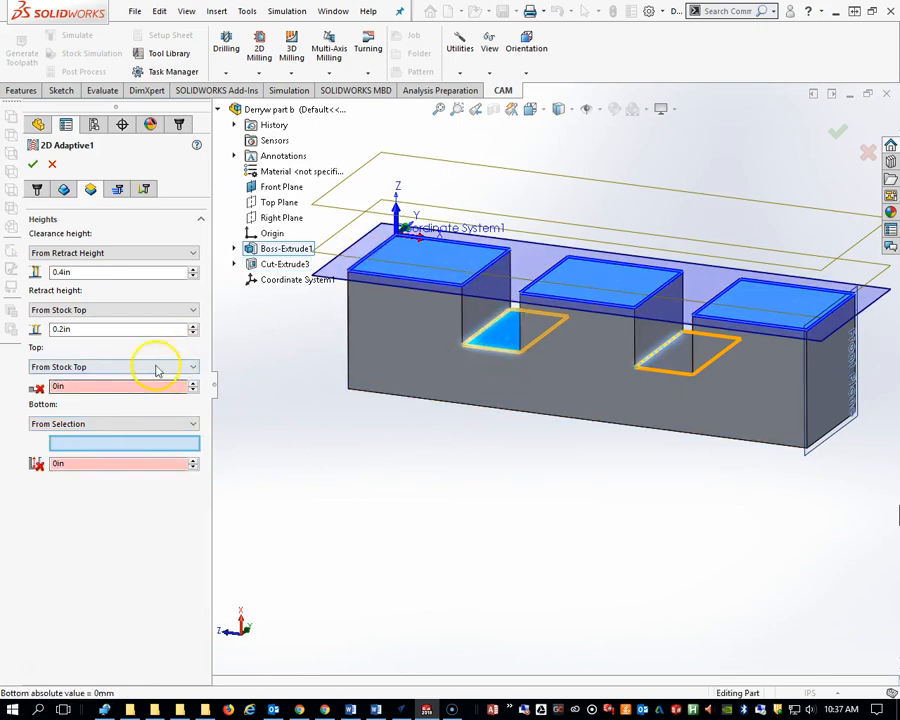
pyautogui.click(107, 391)
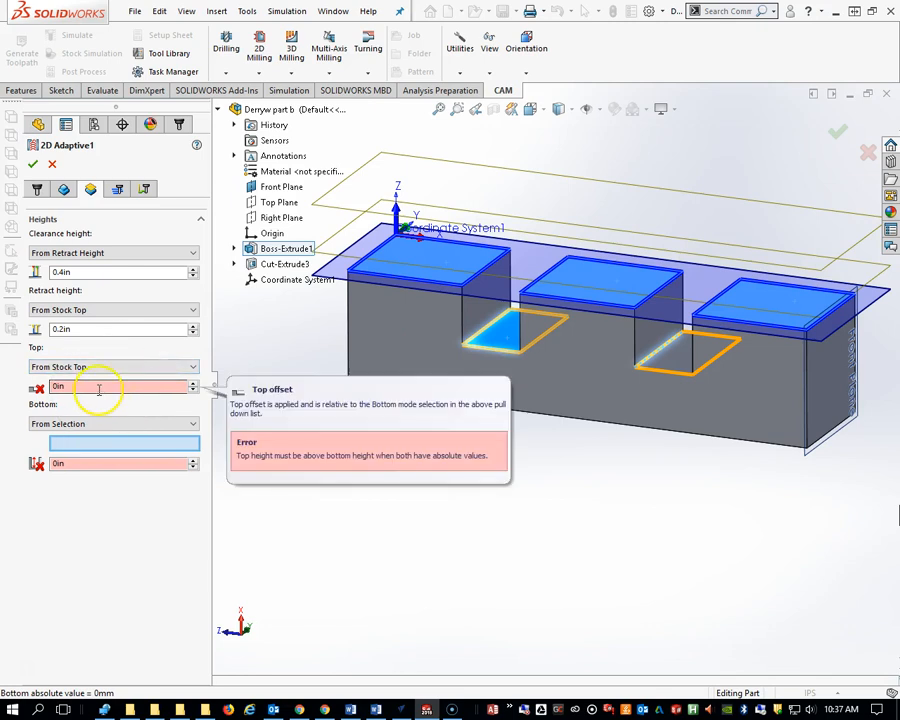
pyautogui.click(497, 327)
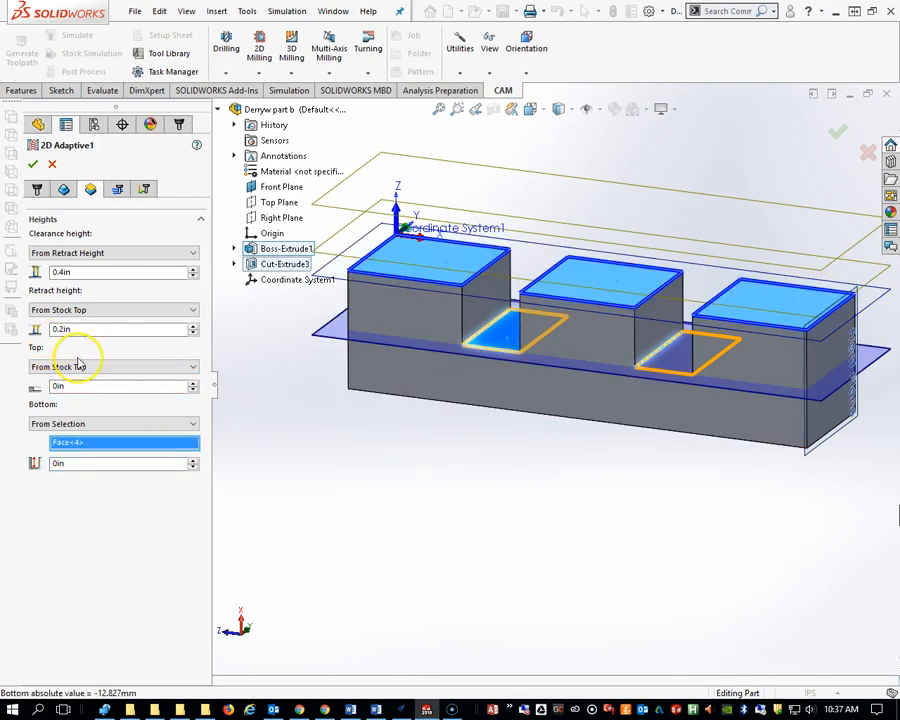
pyautogui.moveTo(550, 342); pyautogui.dragTo(595, 349, button='middle')
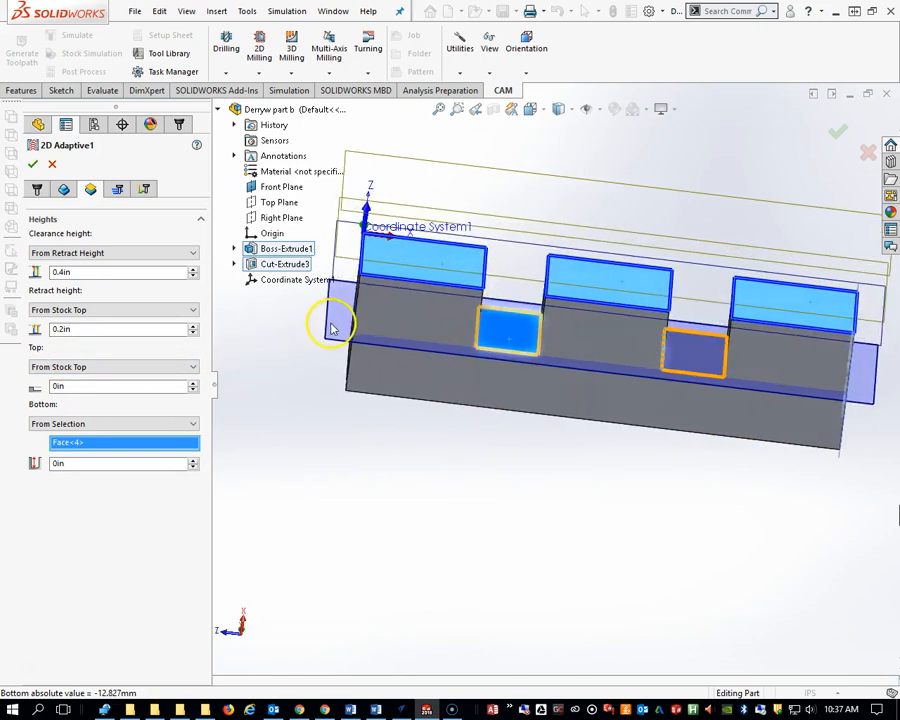
pyautogui.moveTo(394, 250); pyautogui.dragTo(373, 224, button='middle')
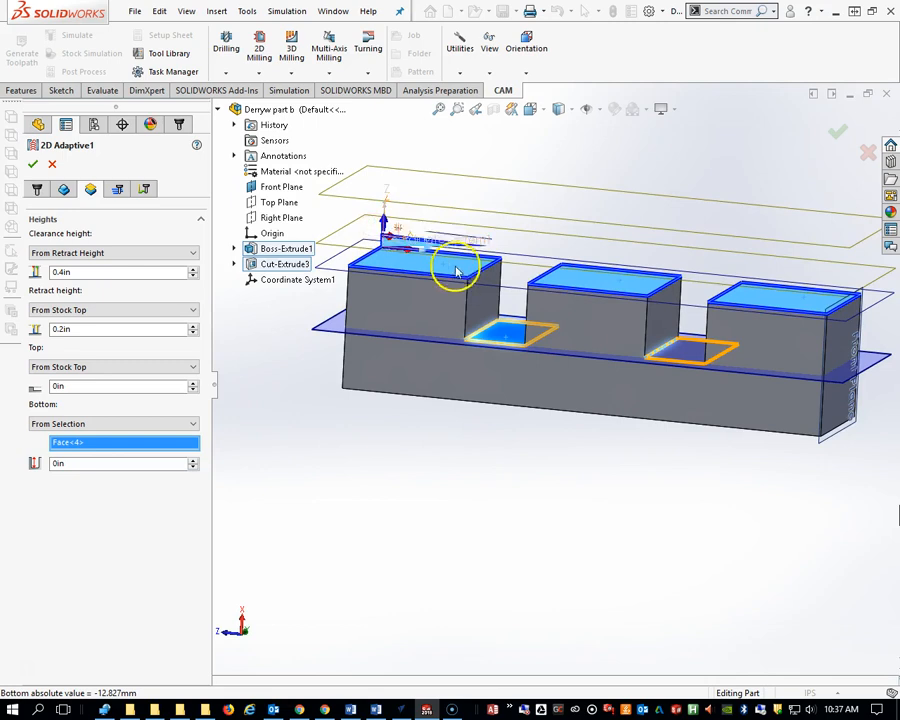
# Try Stock to Leave in the 2D Adaptive pass settings and turn it back off.
pyautogui.click(117, 189)
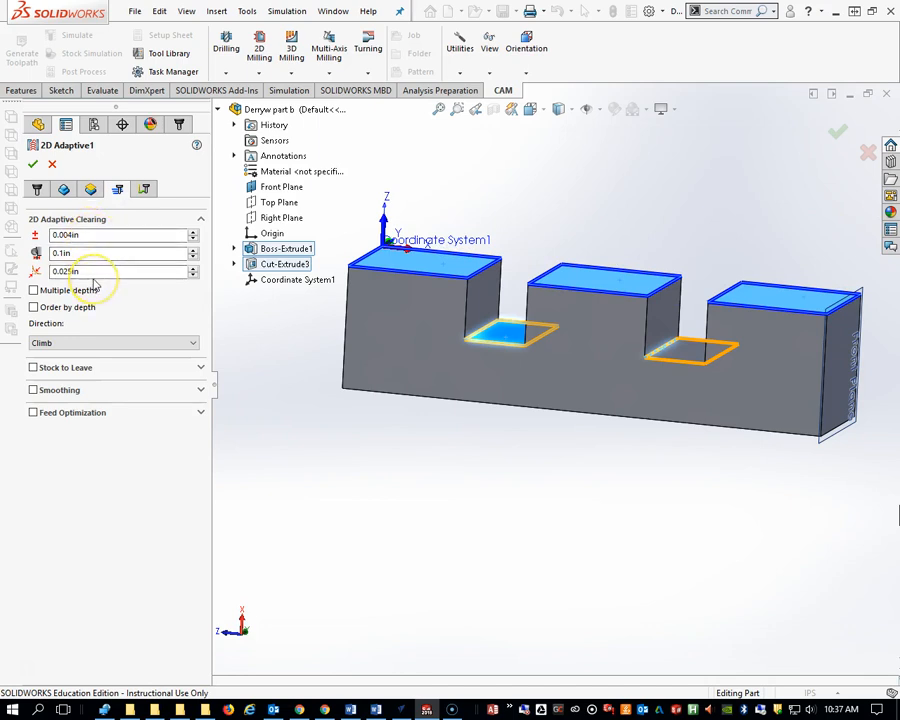
pyautogui.click(32, 368)
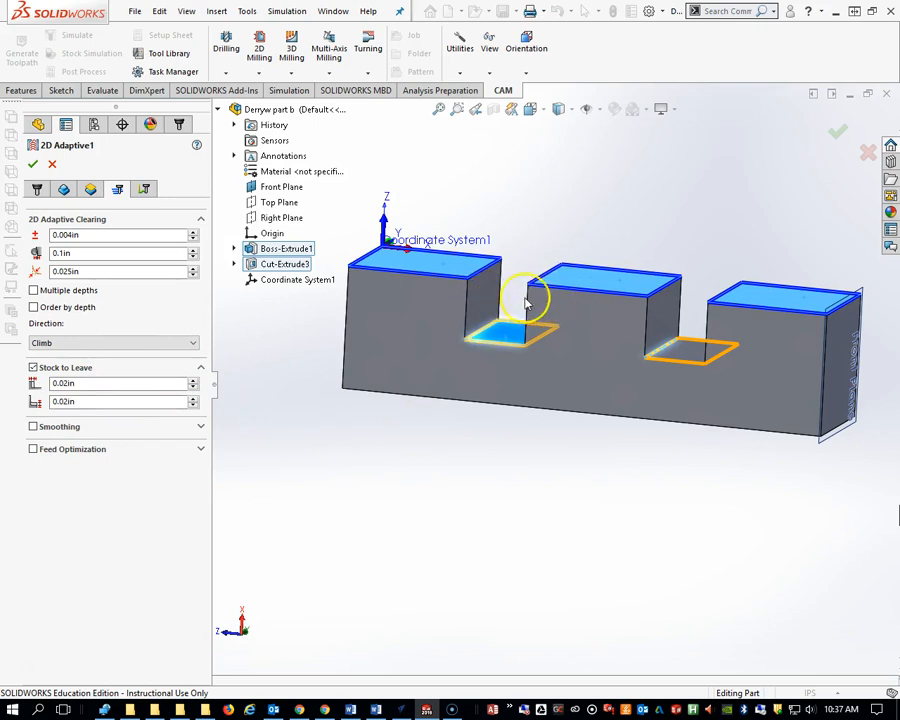
pyautogui.click(33, 368)
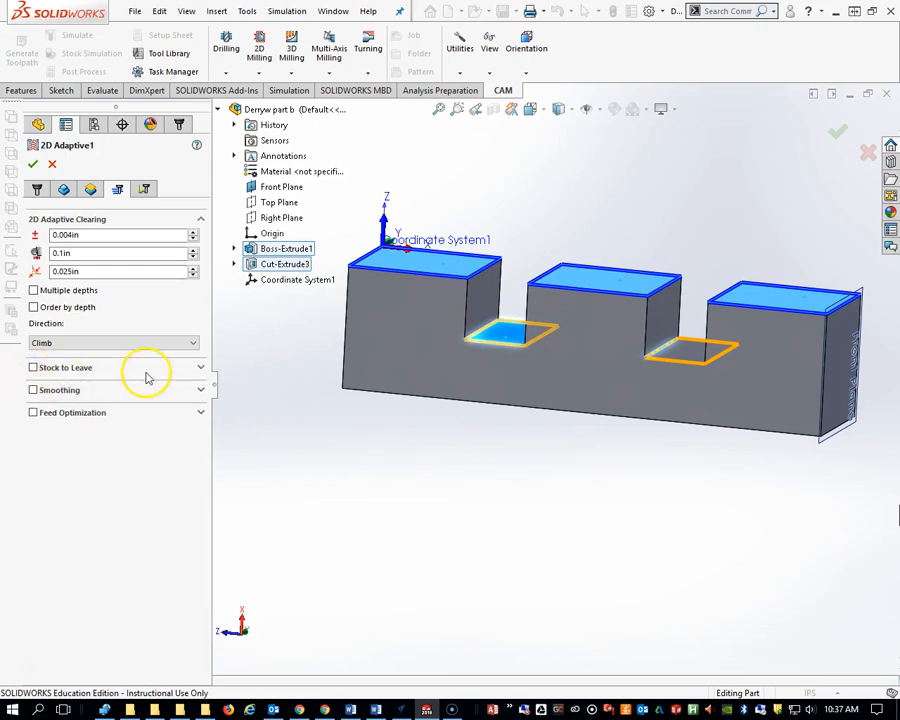
# Accept the 2D Adaptive operation with its default linking settings and inspect the generated toolpath in both slots.
pyautogui.click(144, 190)
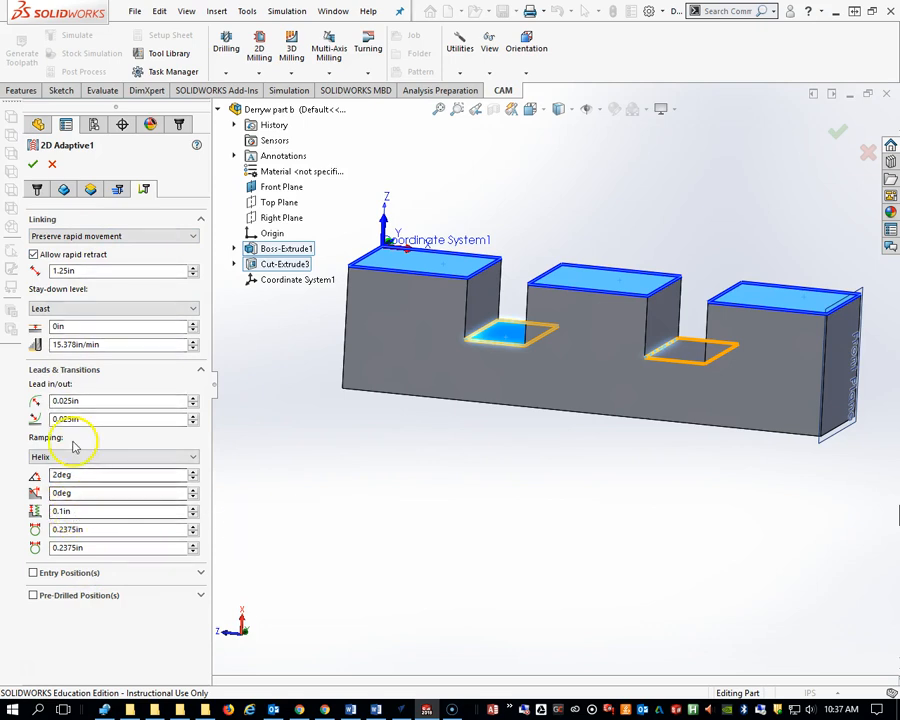
pyautogui.click(33, 165)
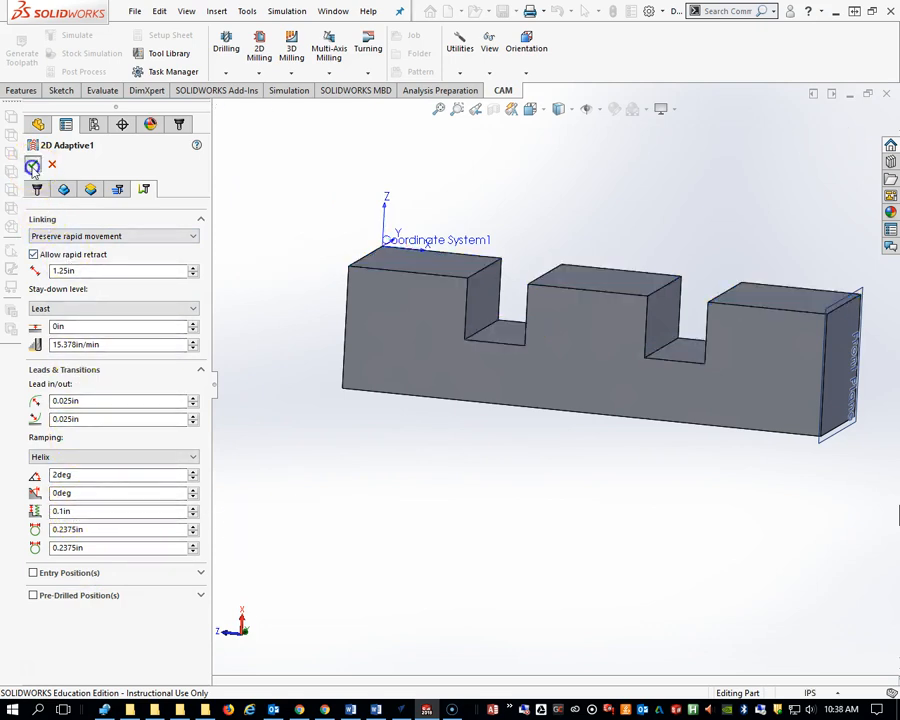
pyautogui.moveTo(484, 350); pyautogui.dragTo(486, 506, button='middle')
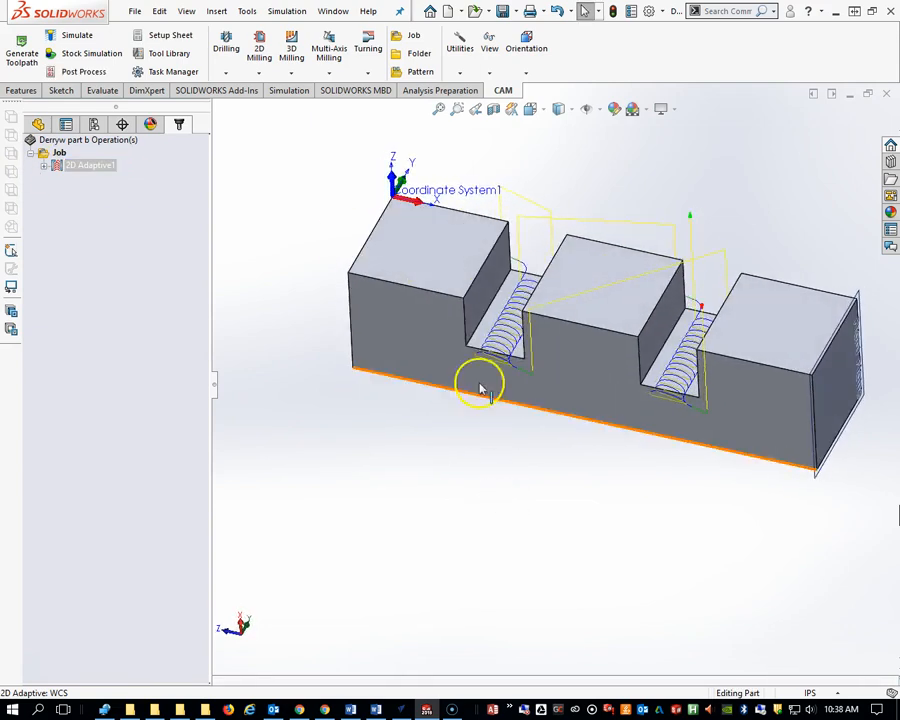
pyautogui.moveTo(542, 358); pyautogui.dragTo(412, 354, button='middle')
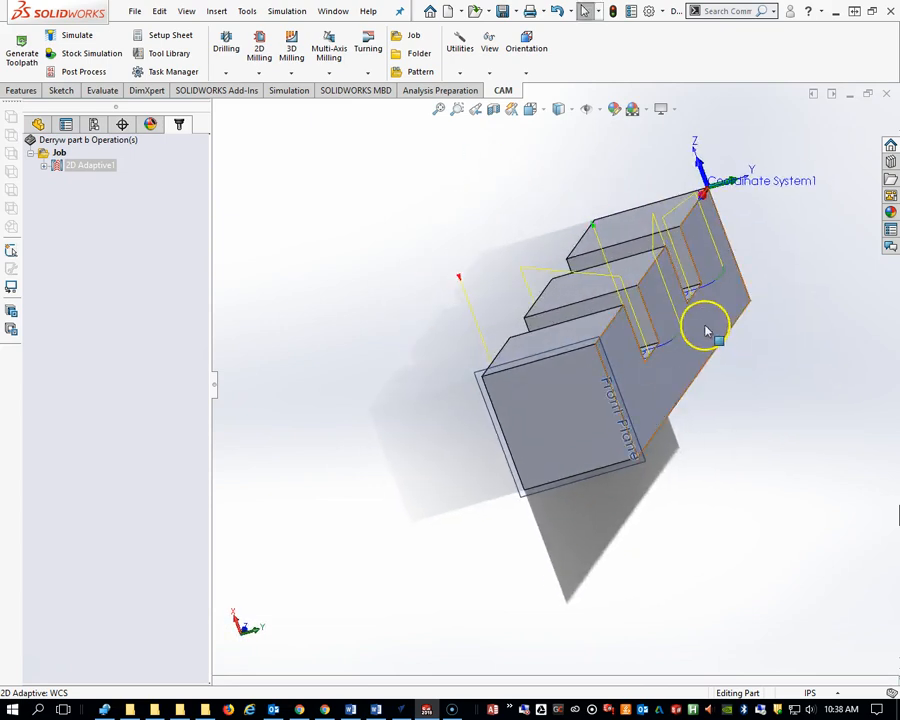
pyautogui.moveTo(727, 307); pyautogui.dragTo(746, 307, button='middle')
pyautogui.moveTo(690, 228); pyautogui.dragTo(519, 241, button='middle')
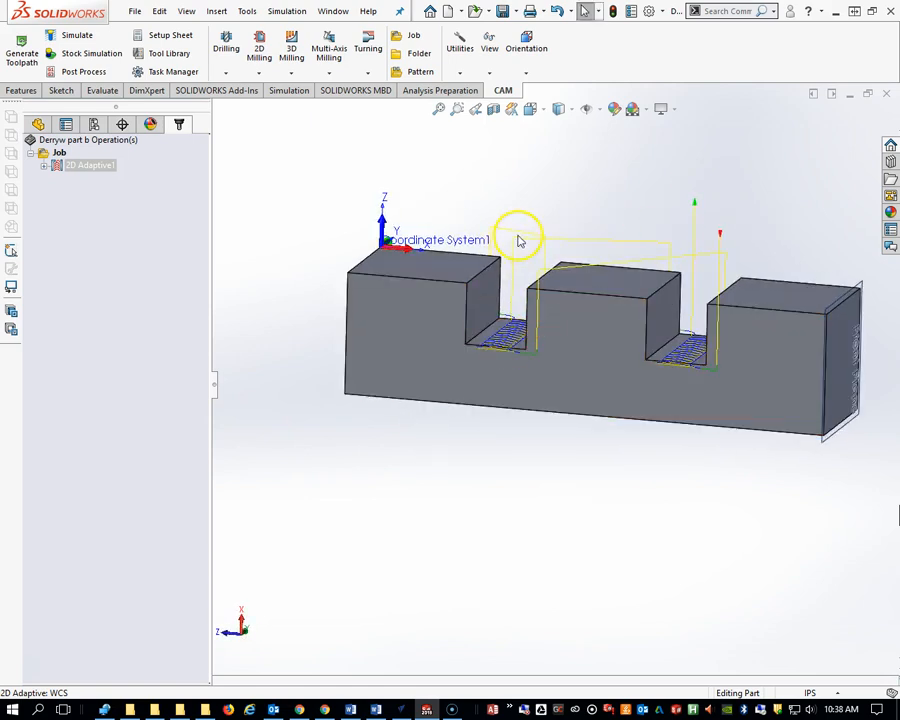
pyautogui.moveTo(645, 326); pyautogui.dragTo(811, 364, button='middle')
pyautogui.scroll(2, 727, 355)
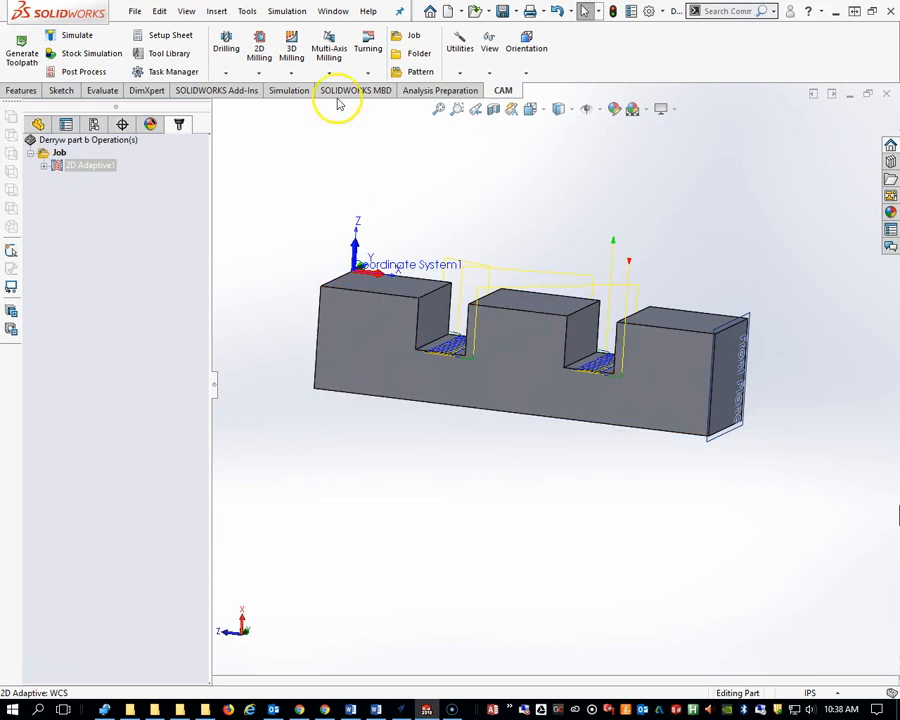
# Run the stock simulation of the 2D Adaptive operation at a faster playback speed, check both cut slots and exit it.
pyautogui.click(67, 55)
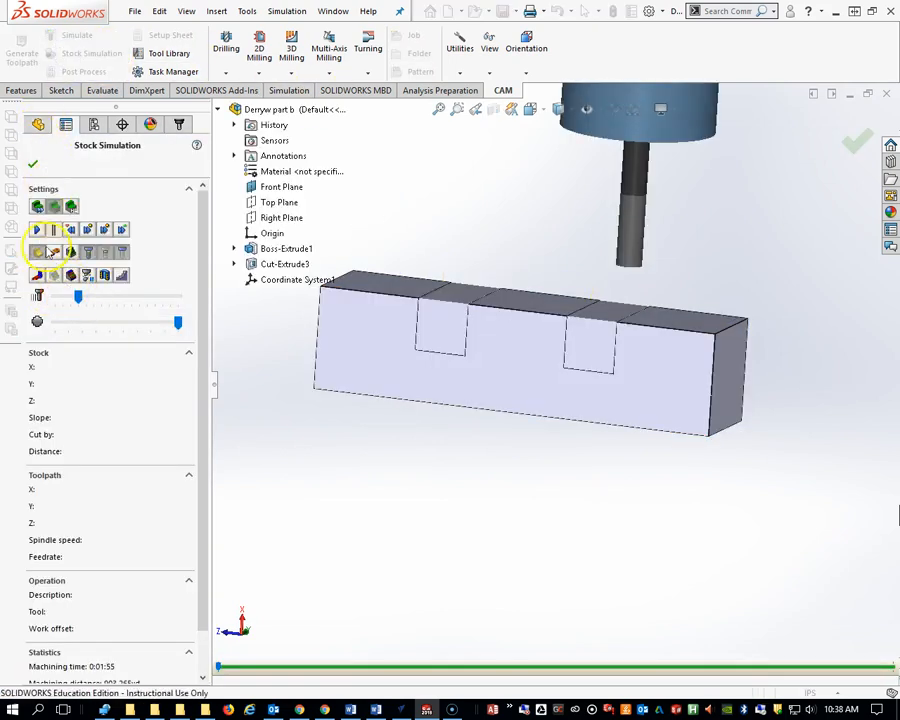
pyautogui.click(36, 229)
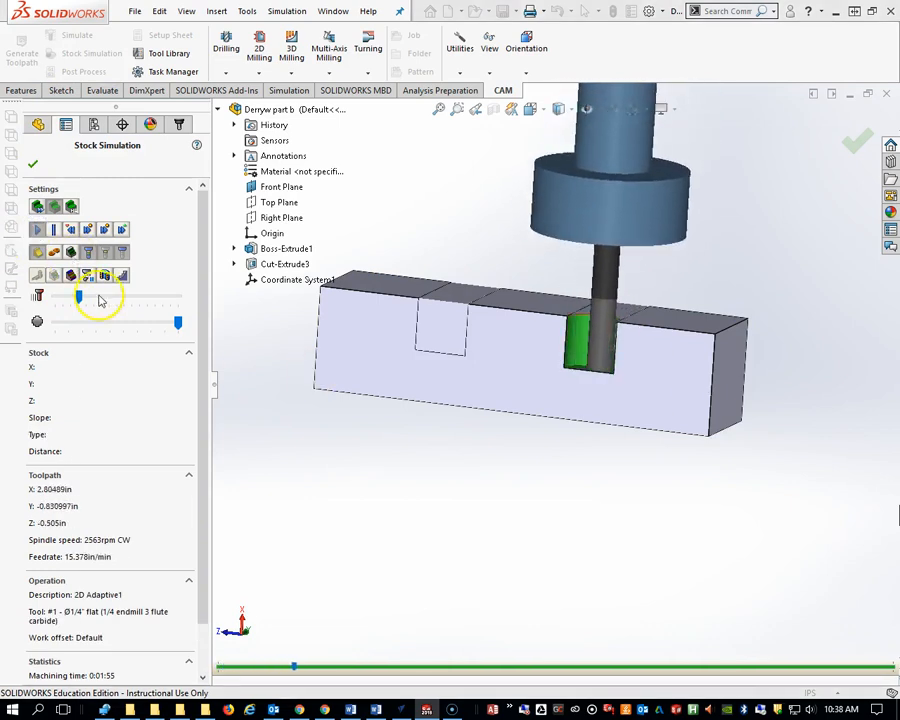
pyautogui.moveTo(79, 297); pyautogui.dragTo(124, 299)
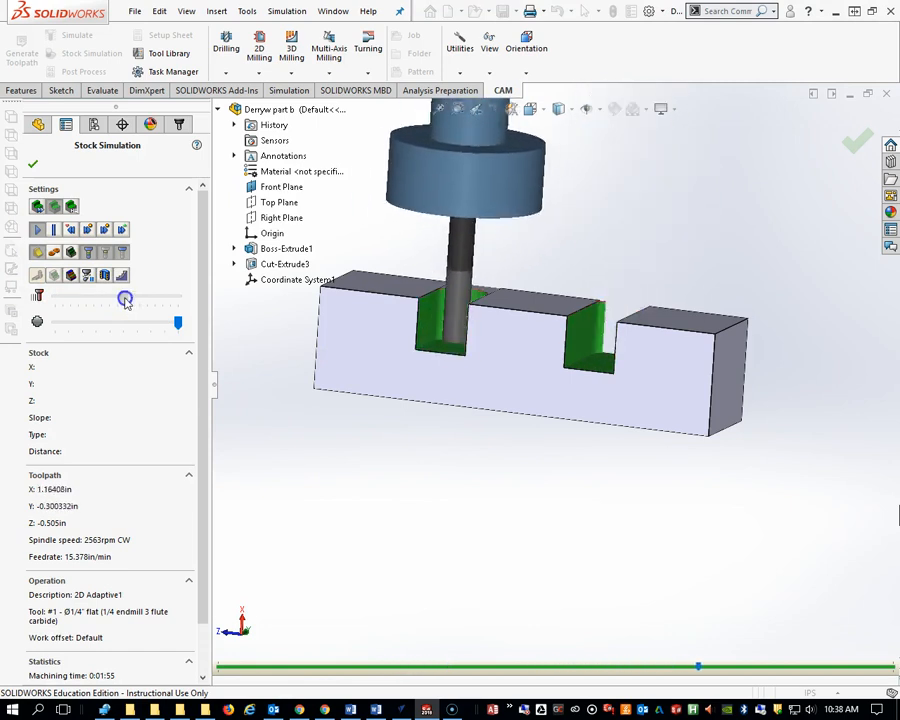
pyautogui.moveTo(480, 321); pyautogui.dragTo(300, 345, button='middle')
pyautogui.click(32, 166)
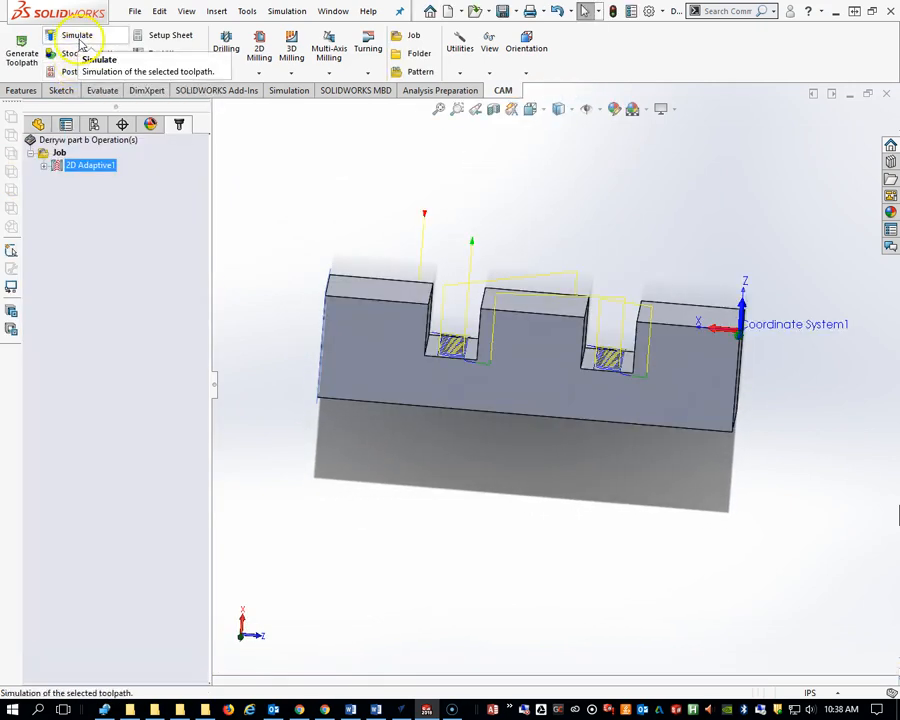
# Play the toolpath simulation at a slightly higher speed, watch the tool movement through both slots and close the simulation.
pyautogui.click(74, 35)
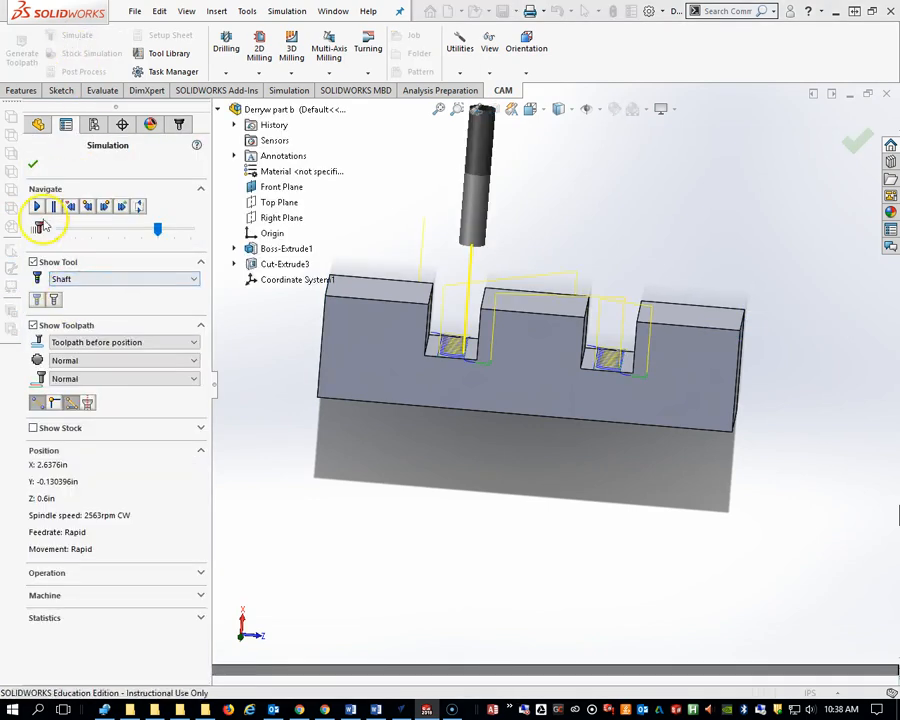
pyautogui.click(39, 210)
pyautogui.moveTo(158, 233); pyautogui.dragTo(175, 233)
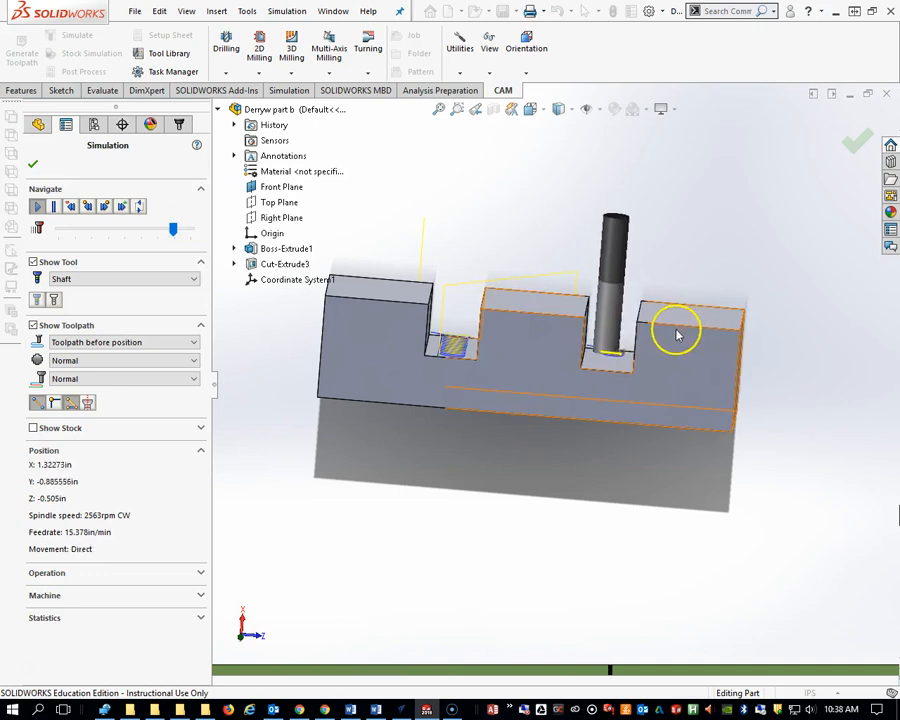
pyautogui.moveTo(631, 402); pyautogui.dragTo(600, 390, button='middle')
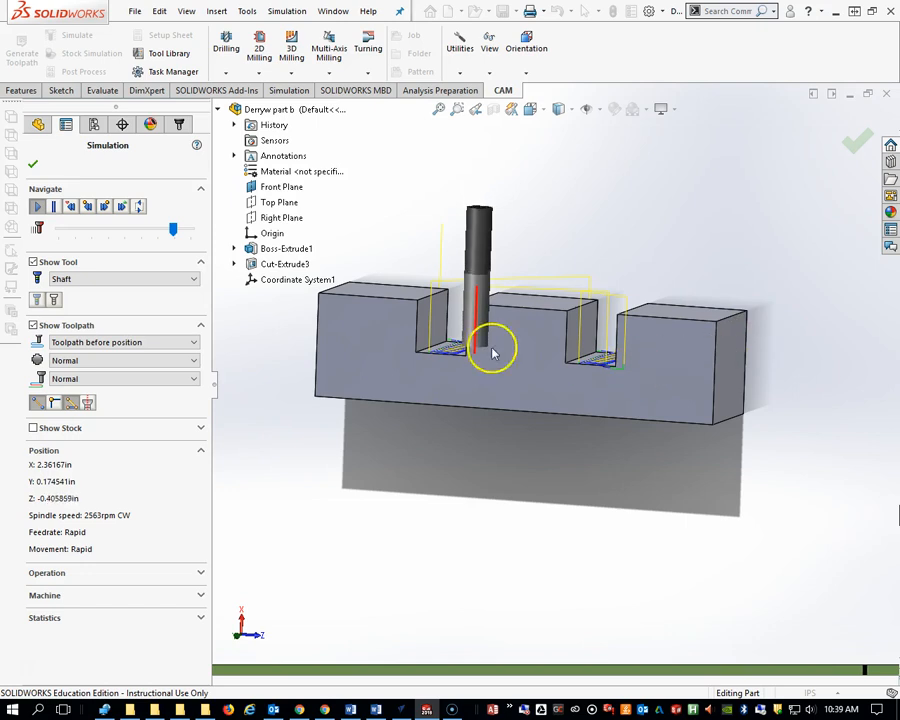
pyautogui.moveTo(639, 416); pyautogui.dragTo(648, 385, button='middle')
pyautogui.moveTo(635, 408); pyautogui.dragTo(653, 401, button='middle')
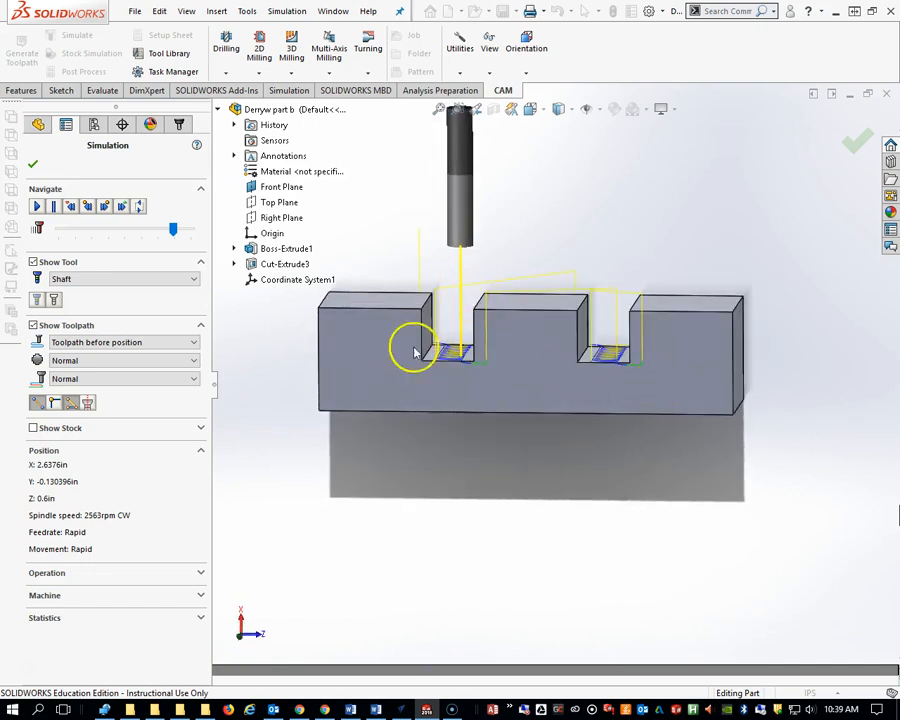
pyautogui.click(33, 163)
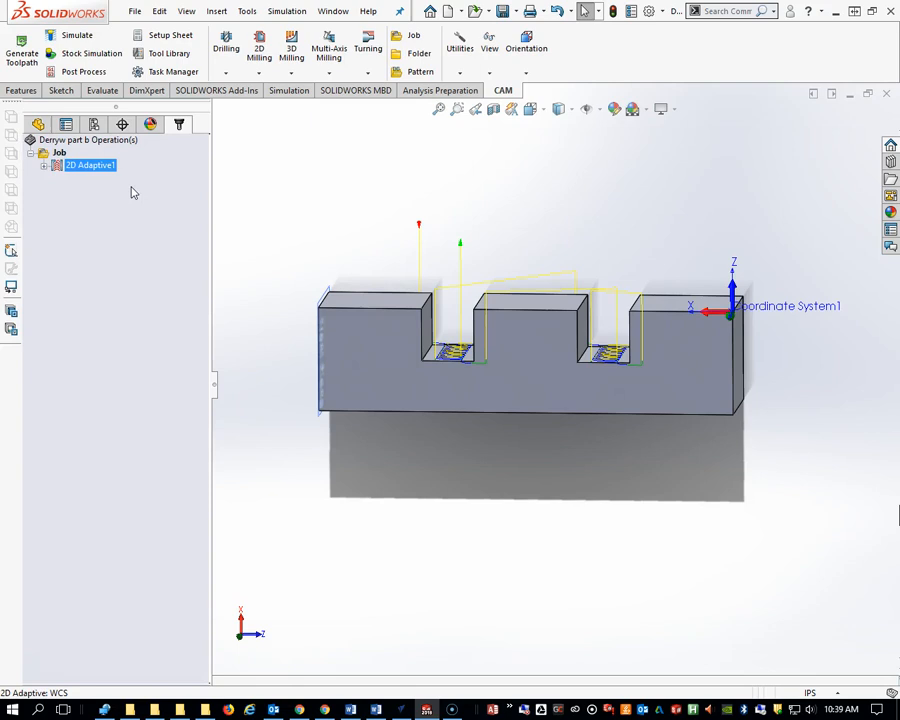
# Start post-processing the 2D Adaptive operation and choose the Puzzle folder as the output folder.
pyautogui.click(80, 73)
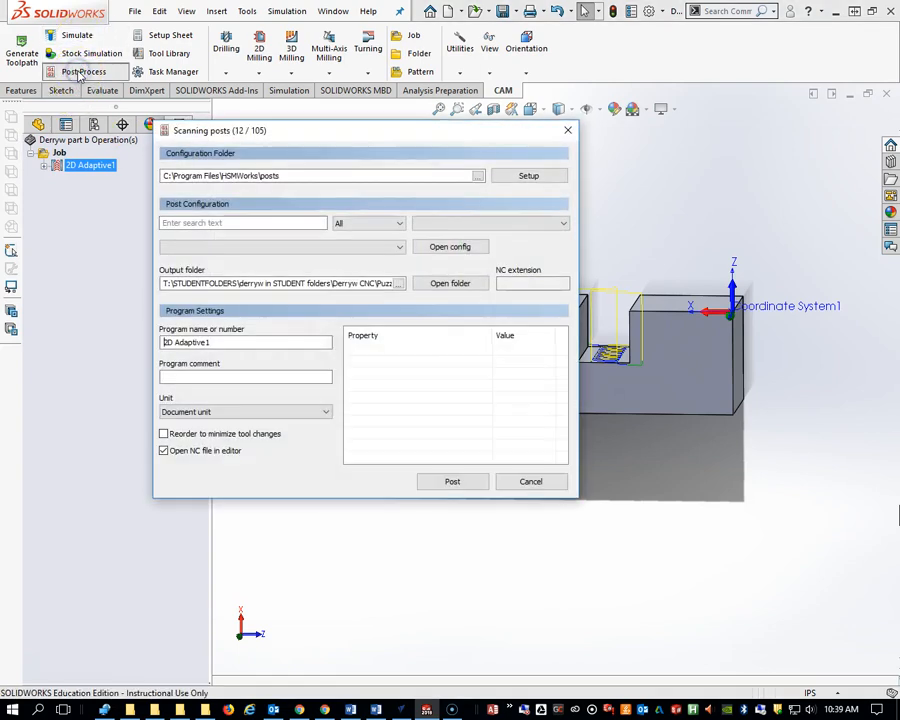
pyautogui.click(398, 283)
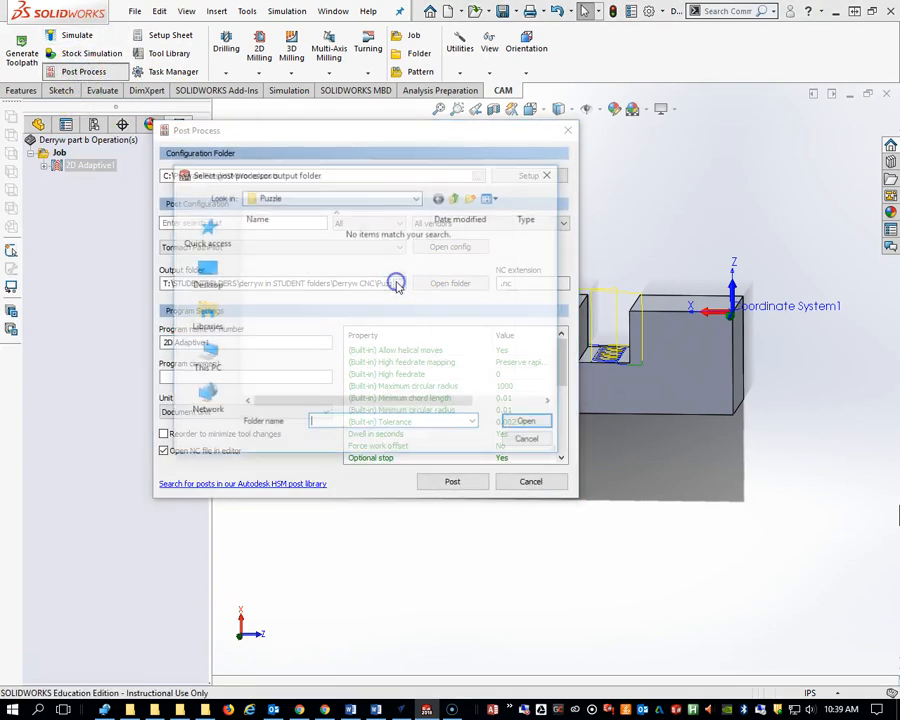
pyautogui.click(331, 198)
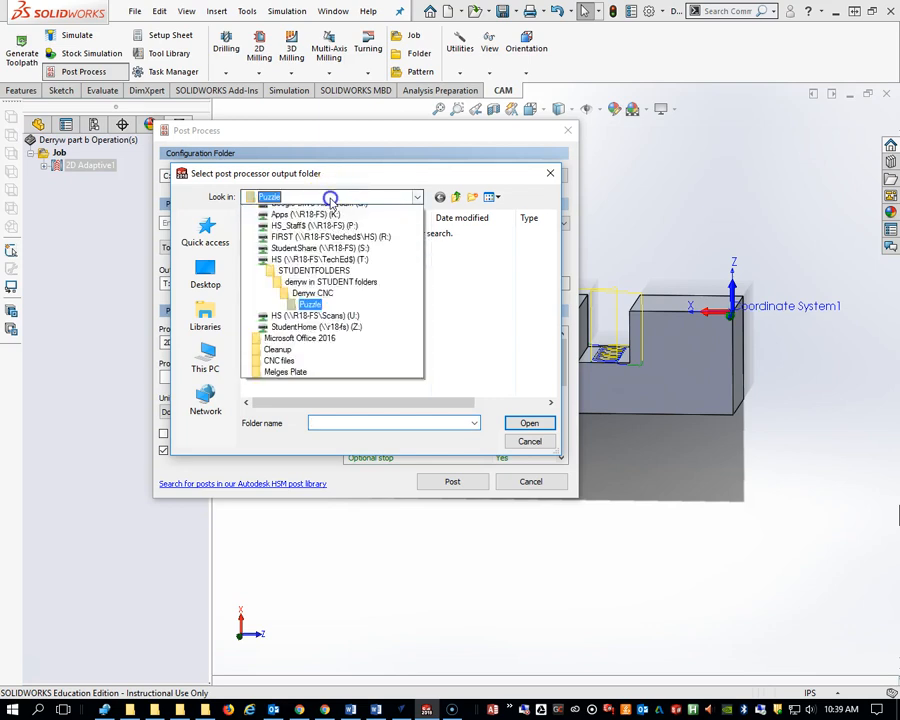
pyautogui.click(331, 198)
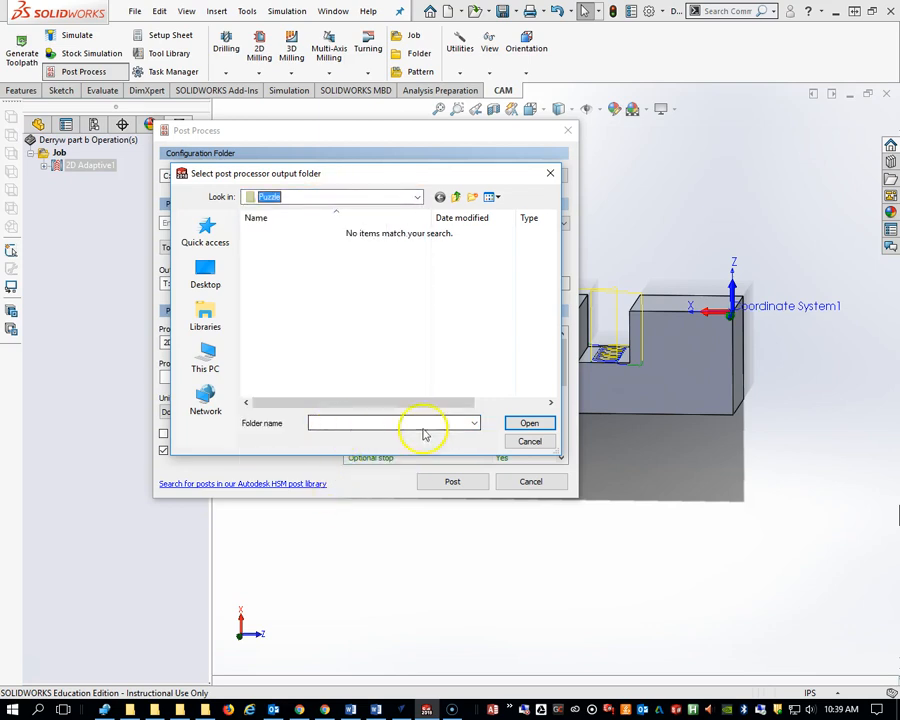
pyautogui.click(520, 424)
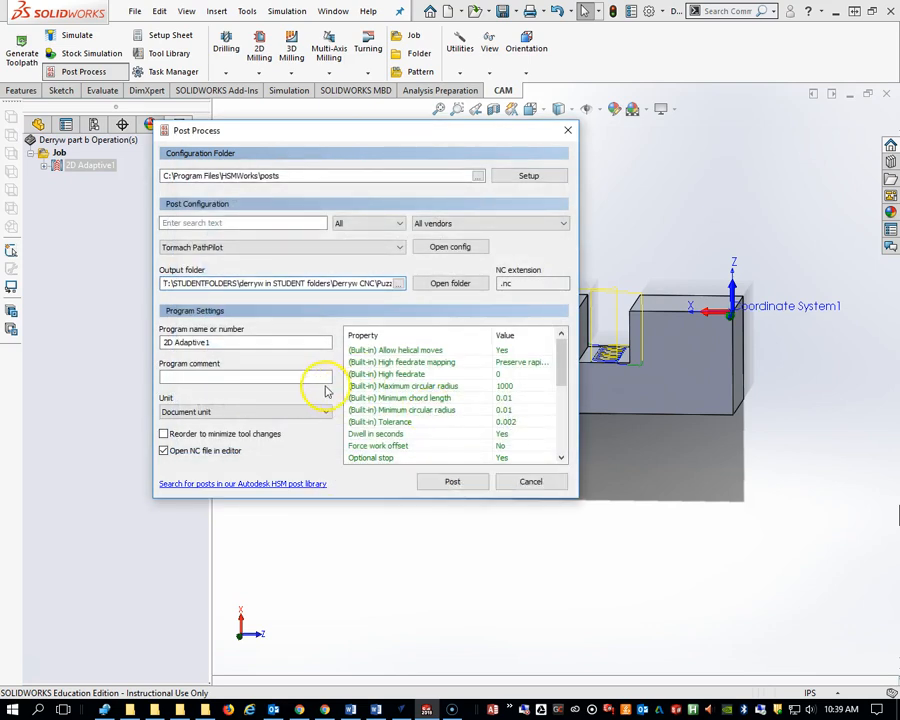
# Prefix the program name with the student's name and "Part b 2 slots", then post and save the NC file and close the code editor.
pyautogui.moveTo(243, 342); pyautogui.dragTo(153, 342)
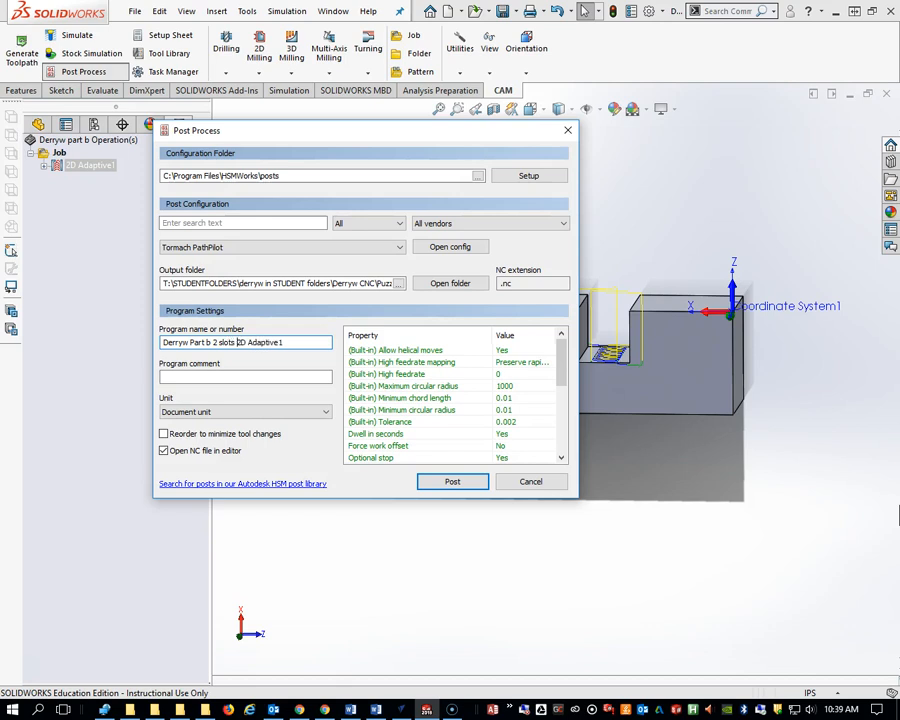
pyautogui.click(464, 483)
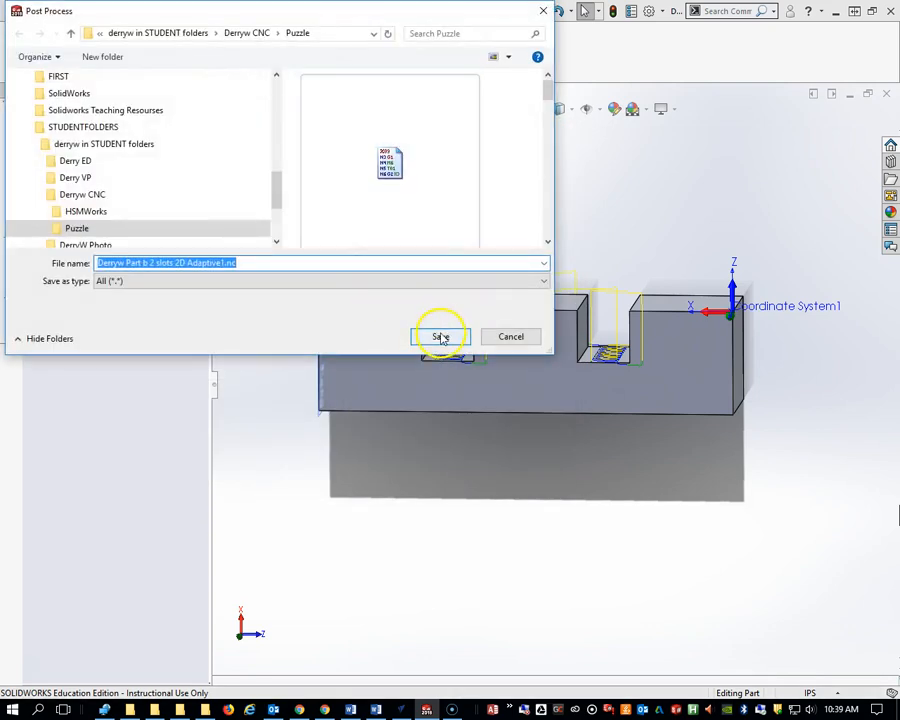
pyautogui.click(441, 337)
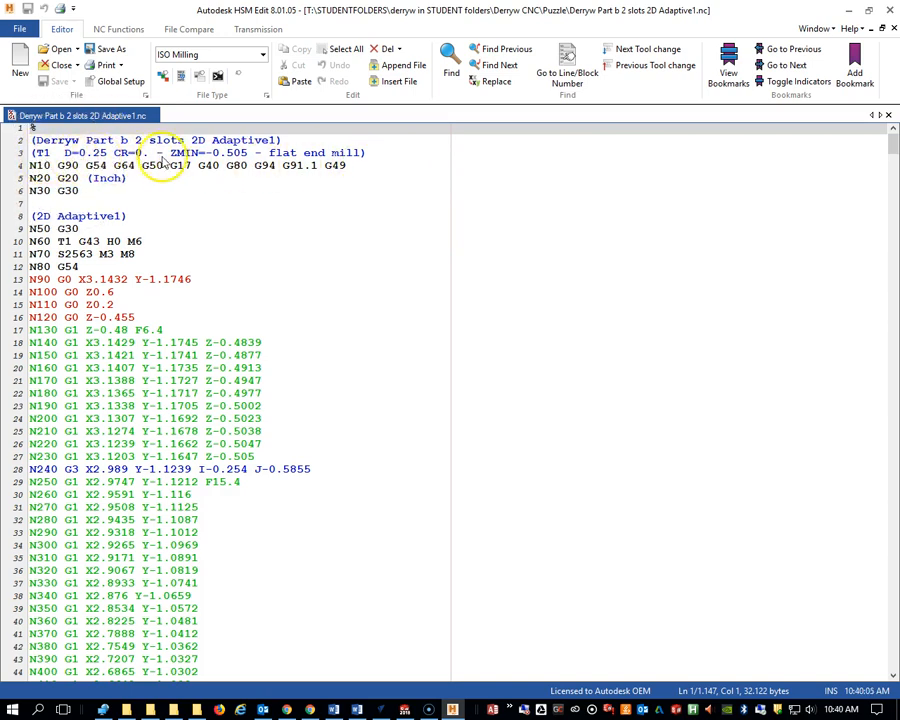
pyautogui.click(891, 11)
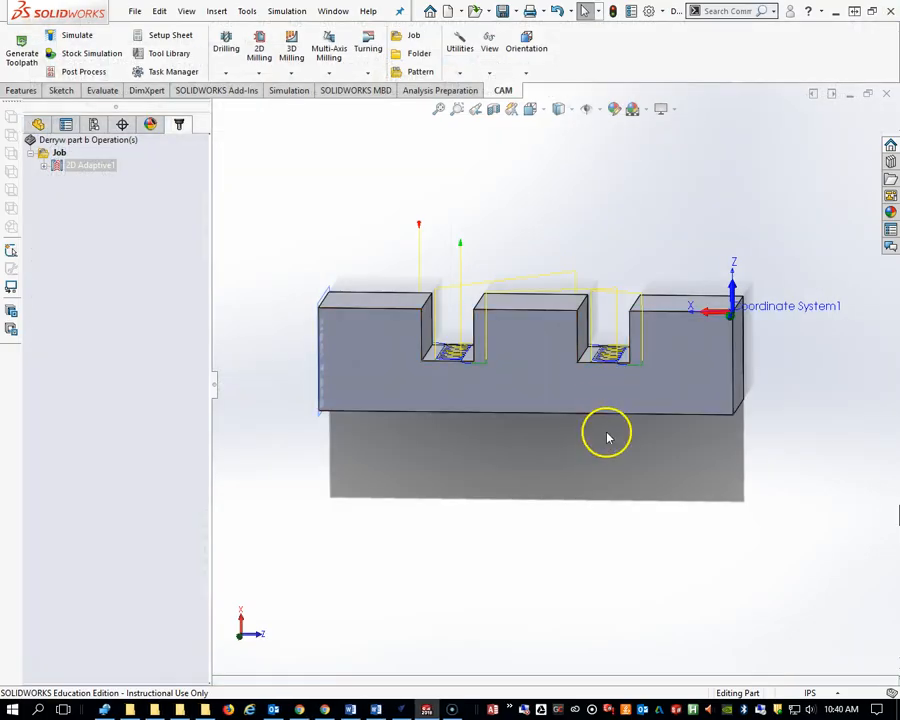